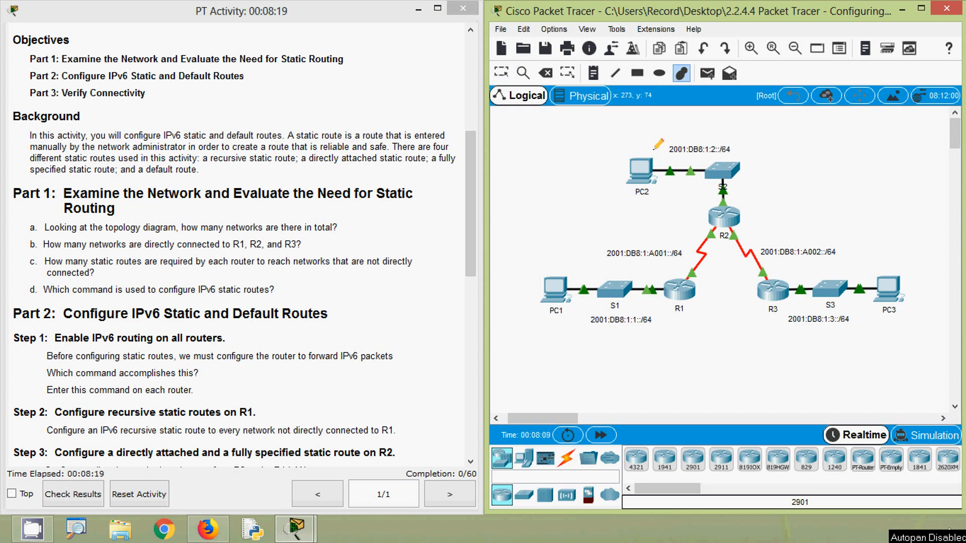
# Open the drawing palette and set the shape fill color to pink #ff6b8e
pyautogui.click(679, 75)
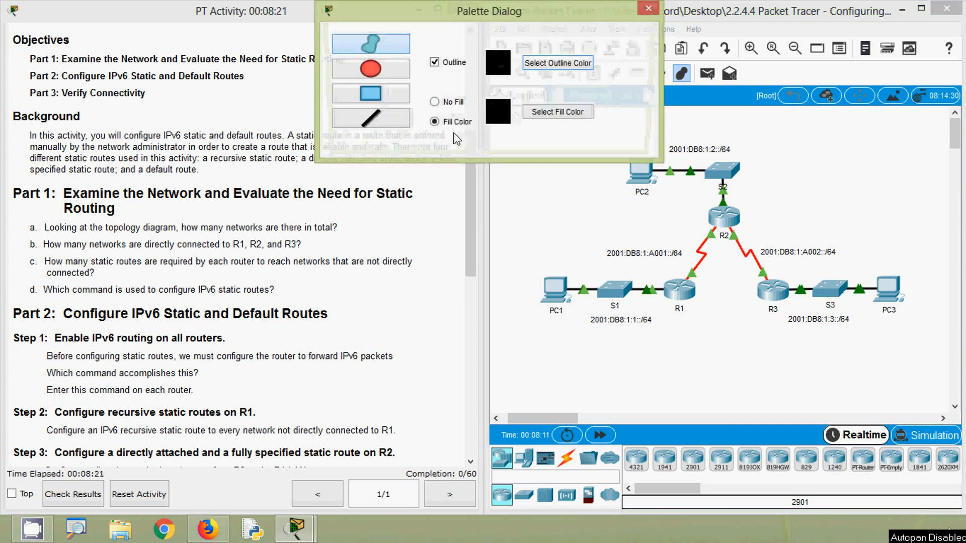
pyautogui.click(541, 115)
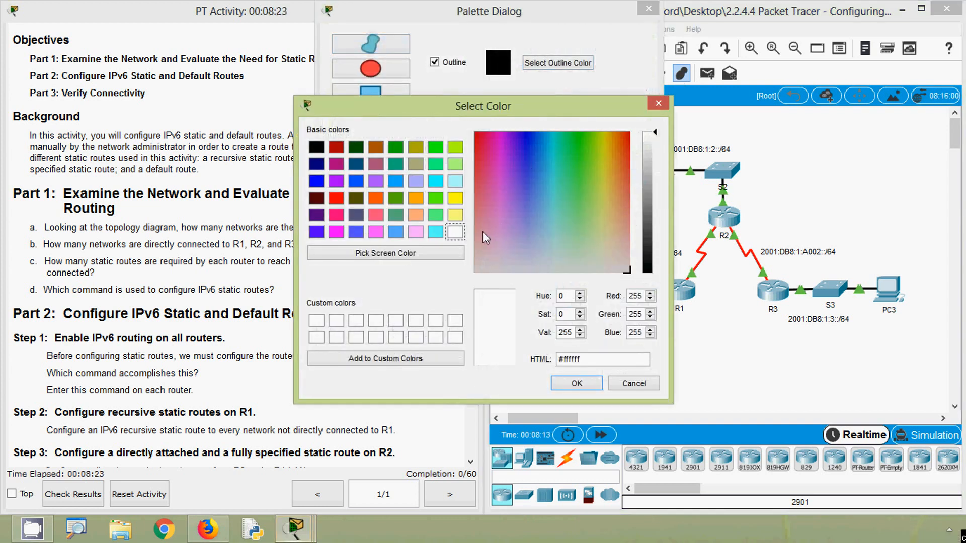
pyautogui.click(481, 228)
pyautogui.click(481, 212)
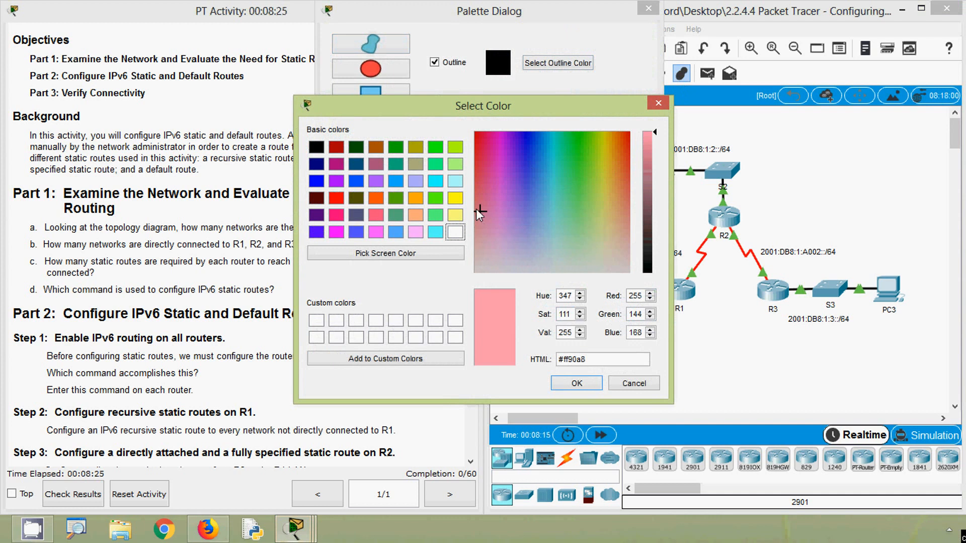
pyautogui.click(481, 190)
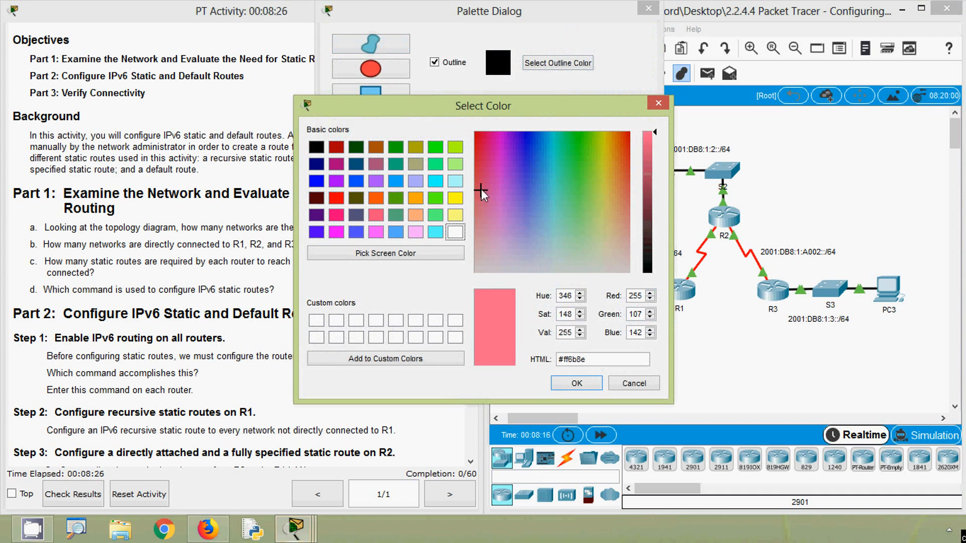
pyautogui.click(558, 384)
# Draw a pink filled rectangle around PC1 and S1 to mark the 2001:DB8:1:1::/64 network
pyautogui.click(383, 95)
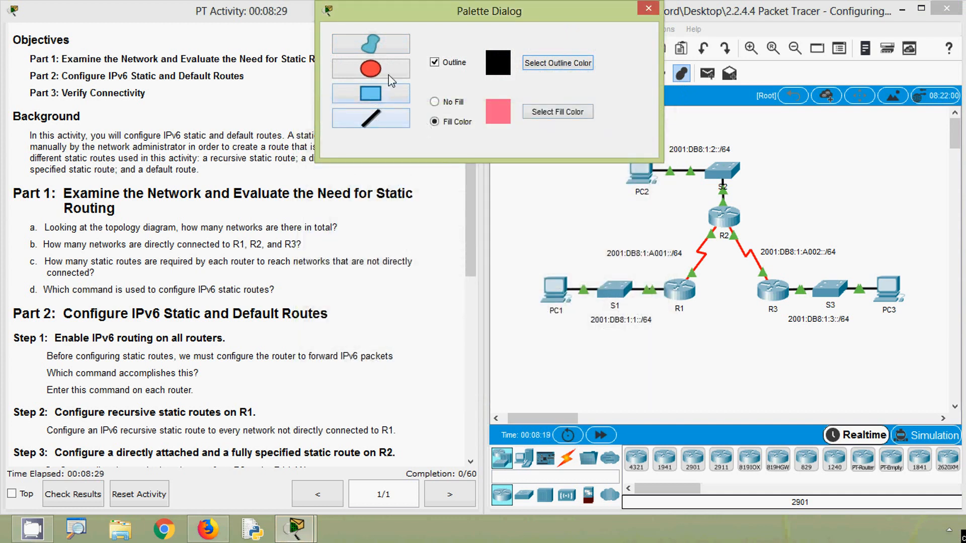
pyautogui.moveTo(438, 11); pyautogui.dragTo(303, 28)
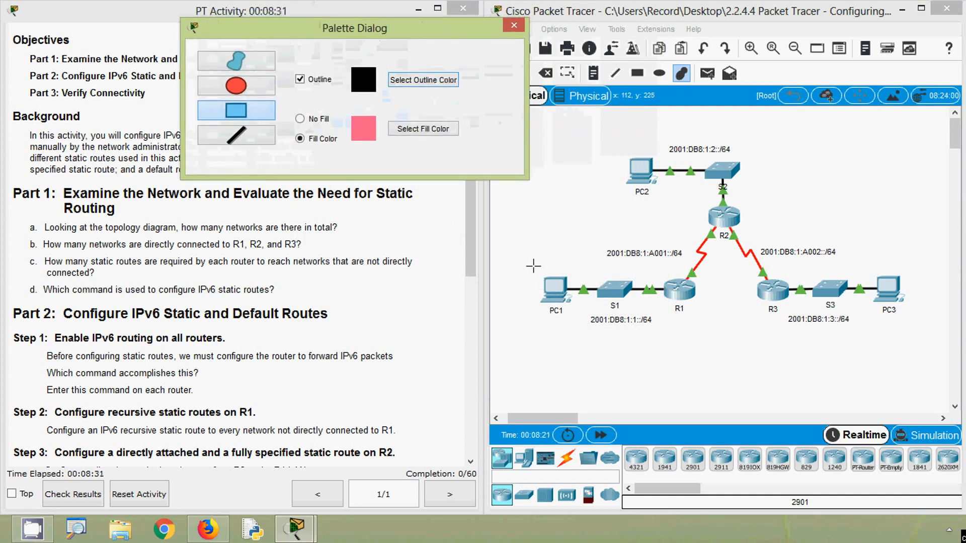
pyautogui.moveTo(534, 266)
pyautogui.mouseDown()
pyautogui.moveTo(580, 316)
pyautogui.moveTo(654, 336)
pyautogui.moveTo(664, 328)
pyautogui.mouseUp()
# Change the shape fill color to blue #7c7cff
pyautogui.click(411, 129)
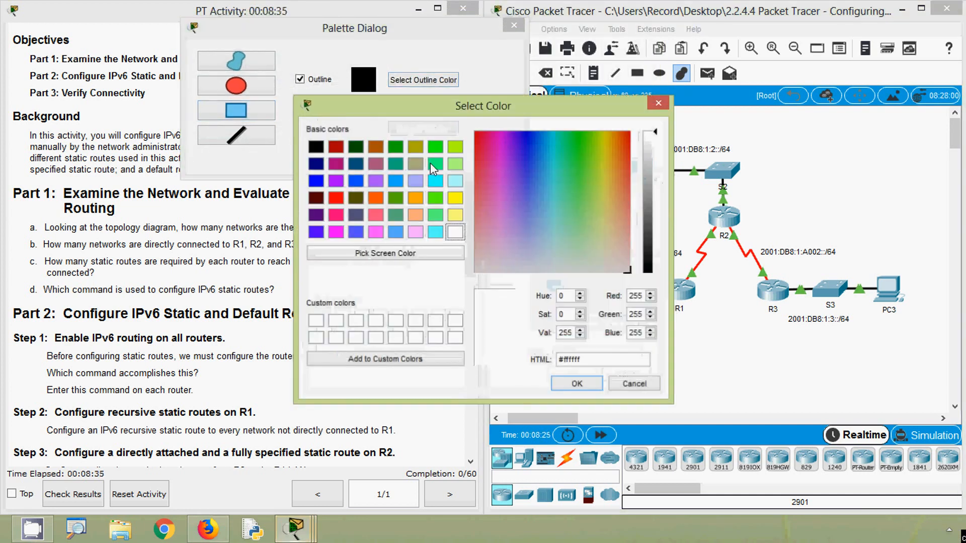
pyautogui.click(517, 237)
pyautogui.click(518, 222)
pyautogui.click(526, 208)
pyautogui.click(526, 201)
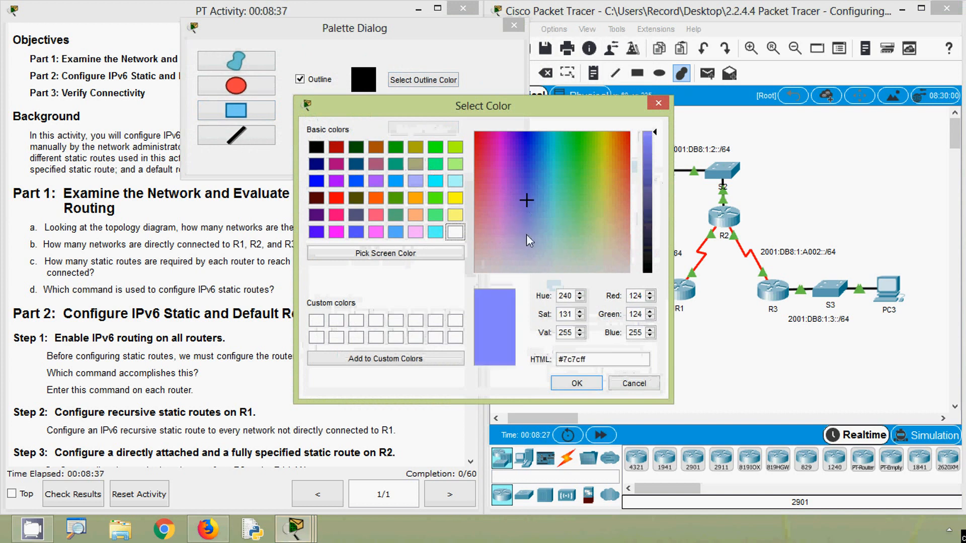
pyautogui.click(562, 383)
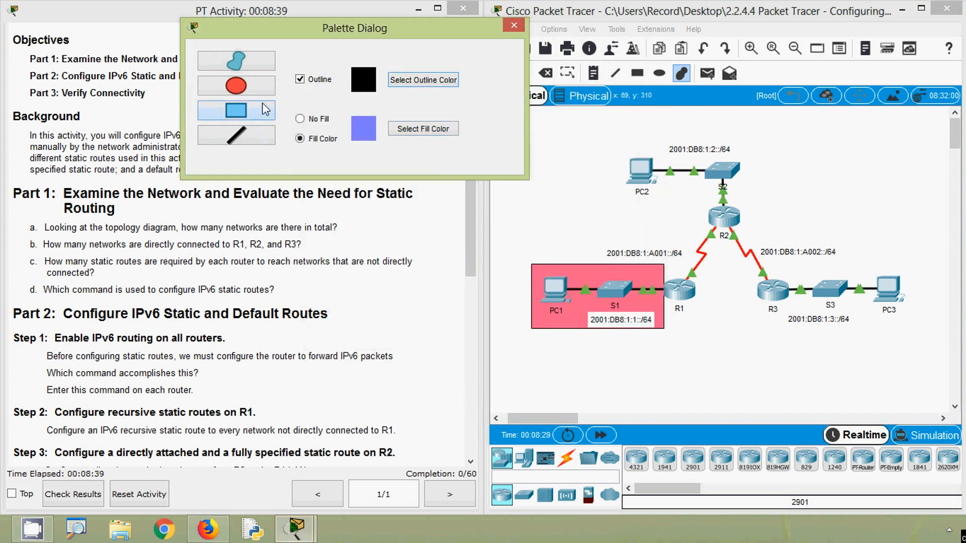
# Draw a blue filled ellipse over the serial link between R1 and R2, undoing and redrawing the first attempt
pyautogui.click(255, 91)
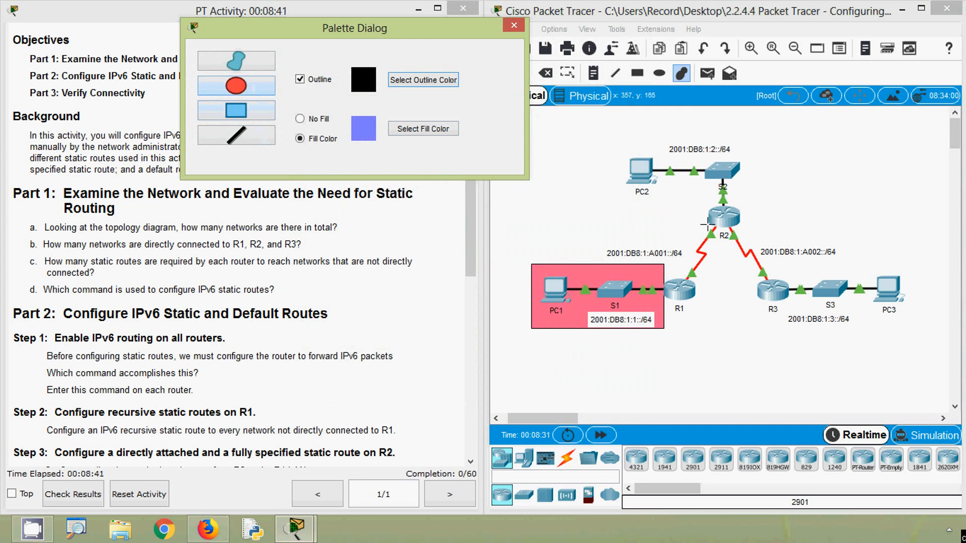
pyautogui.moveTo(706, 224); pyautogui.dragTo(683, 282)
pyautogui.hotkey('ctrl', 'z')
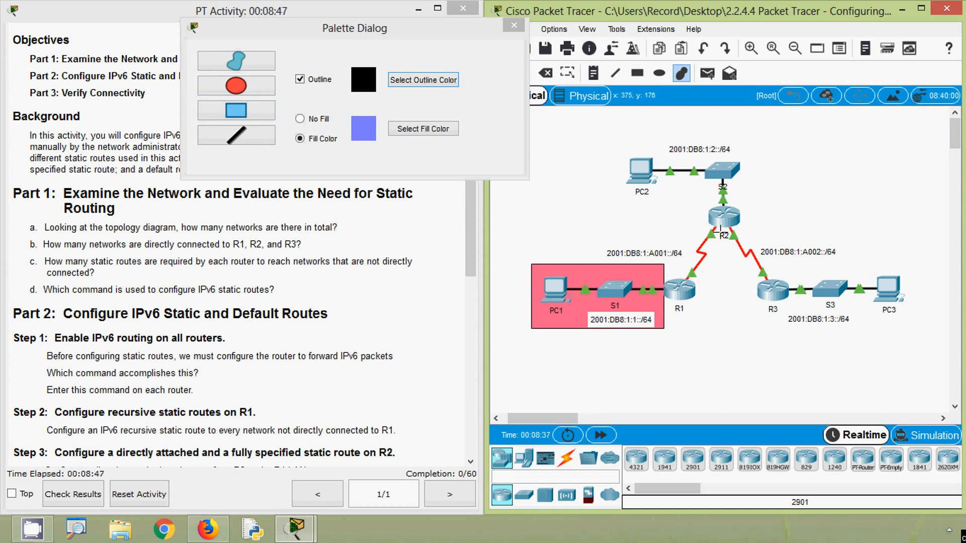
pyautogui.moveTo(721, 230); pyautogui.dragTo(675, 280)
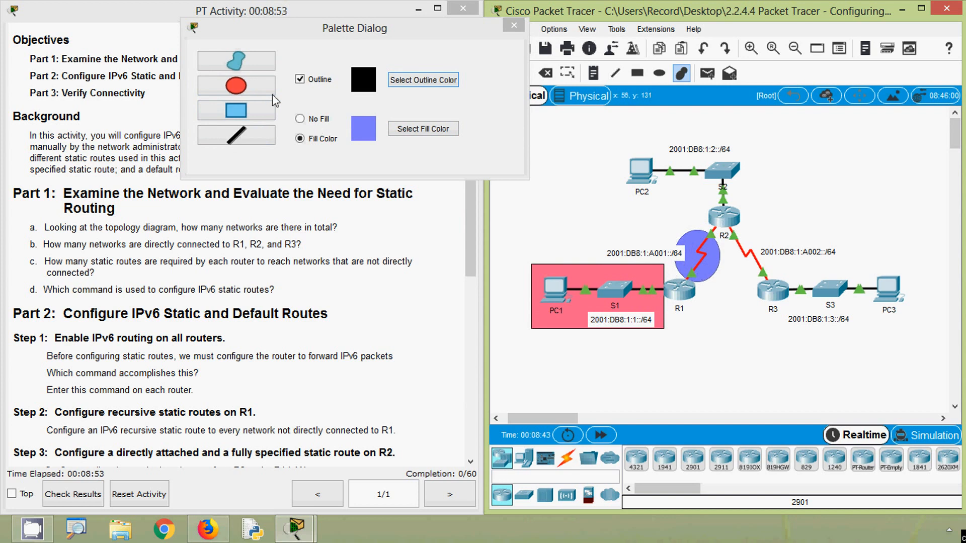
# Set the fill color to turquoise #79ffeb and draw a filled rectangle around PC2 and S2
pyautogui.click(405, 128)
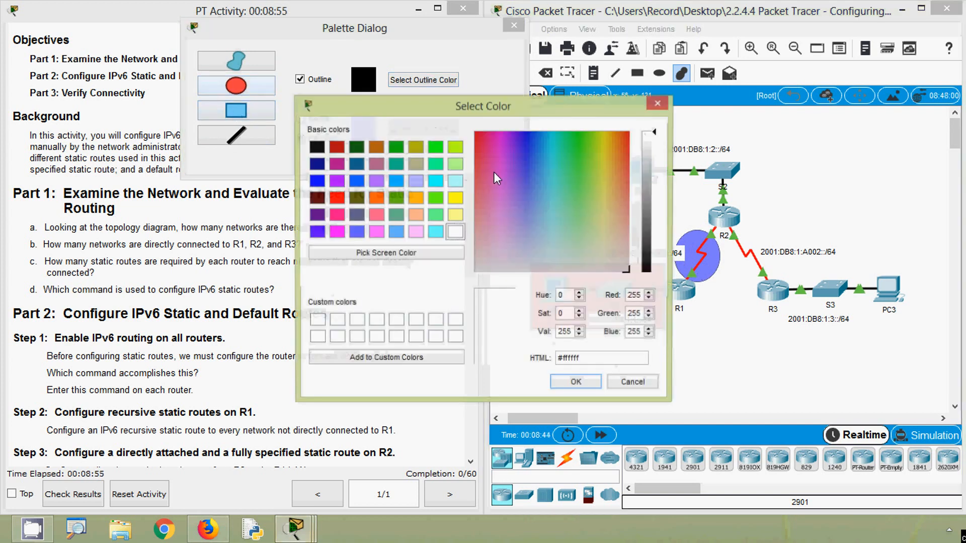
pyautogui.click(559, 199)
pyautogui.click(577, 383)
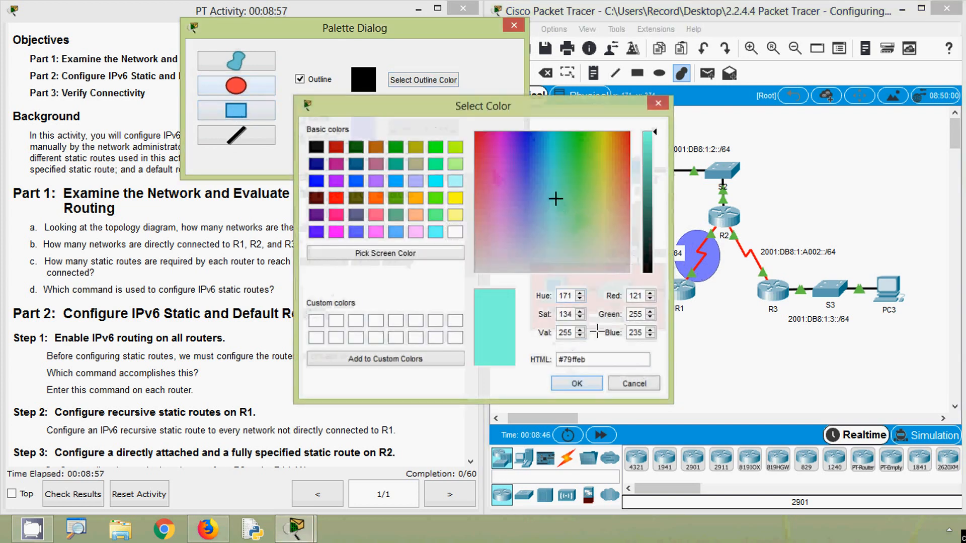
pyautogui.moveTo(614, 143); pyautogui.dragTo(754, 208)
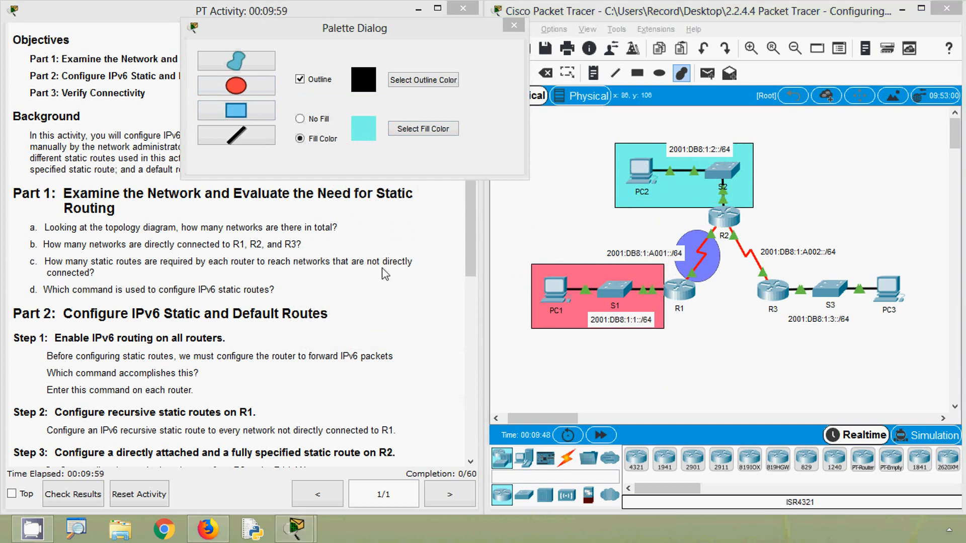
# Set the fill color to light green #91ff73 and draw a filled ellipse over the serial link between R2 and R3
pyautogui.click(423, 129)
pyautogui.moveTo(569, 221); pyautogui.dragTo(583, 212)
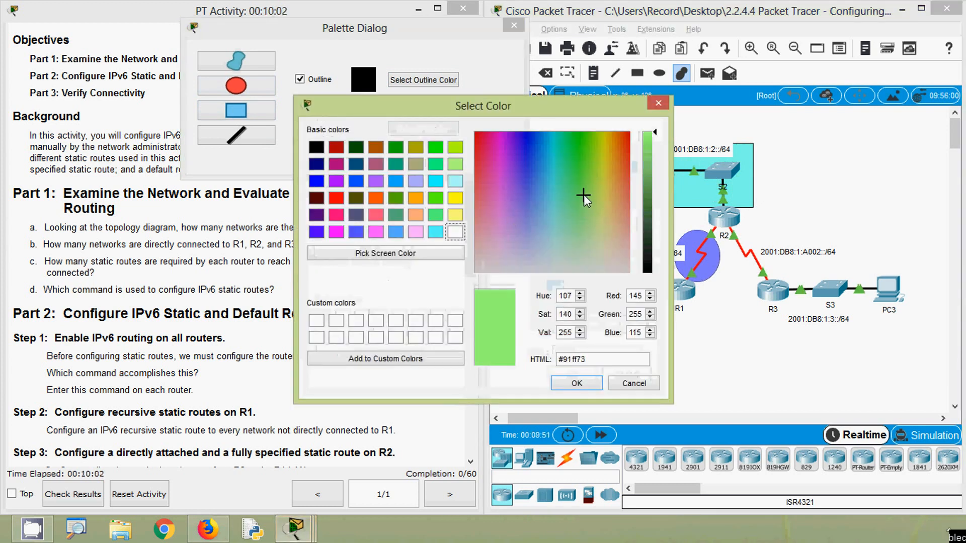
pyautogui.click(576, 384)
pyautogui.click(246, 91)
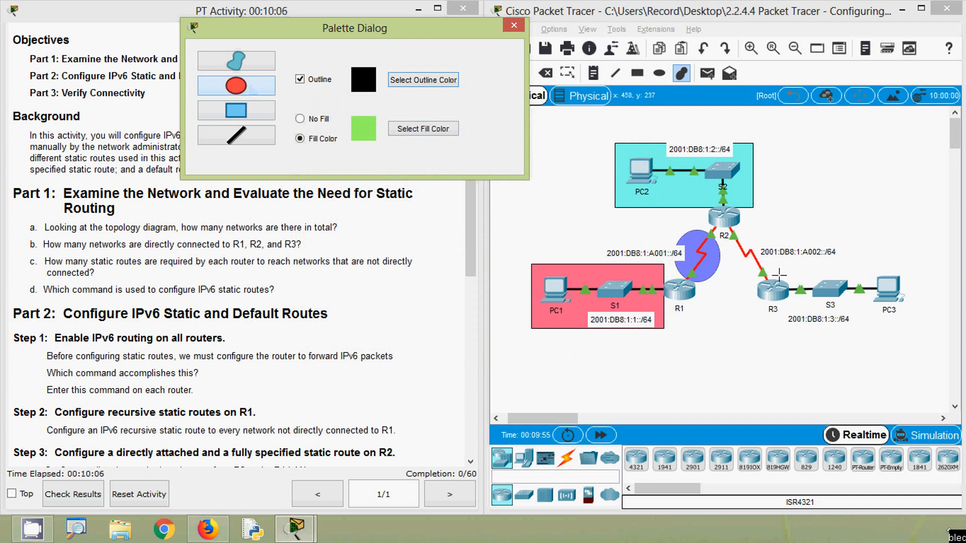
pyautogui.moveTo(778, 275); pyautogui.dragTo(720, 220)
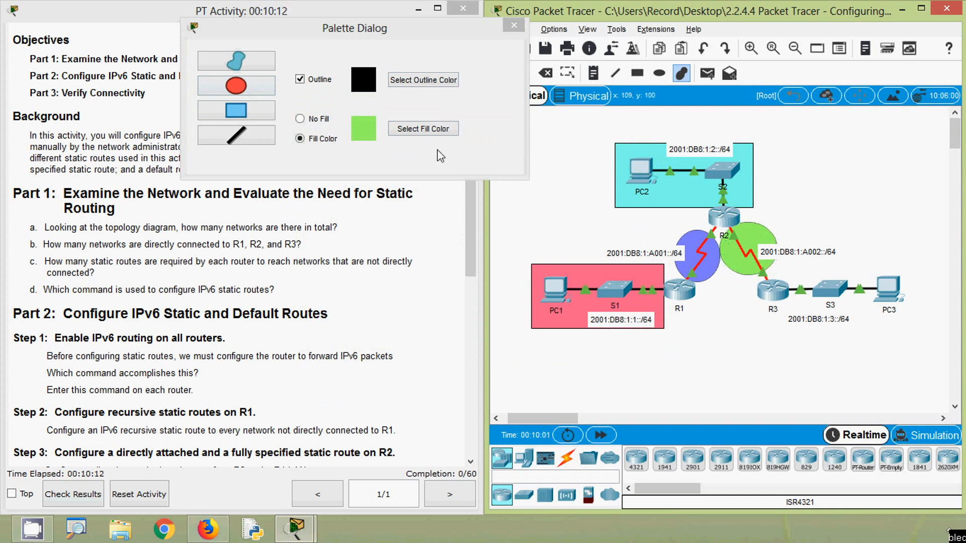
# Set the fill color to yellow #ffe96b and draw a filled rectangle around S3 and PC3
pyautogui.click(423, 128)
pyautogui.click(610, 192)
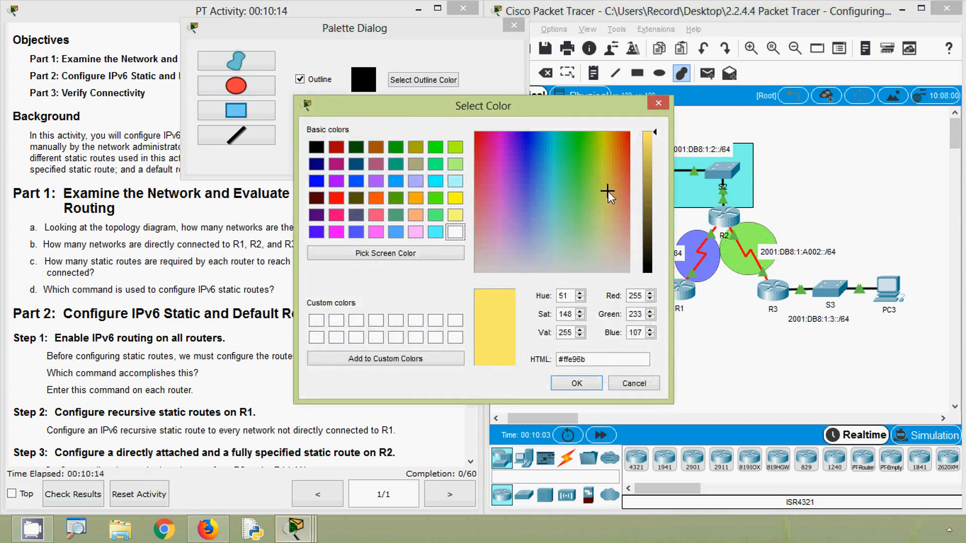
pyautogui.click(577, 384)
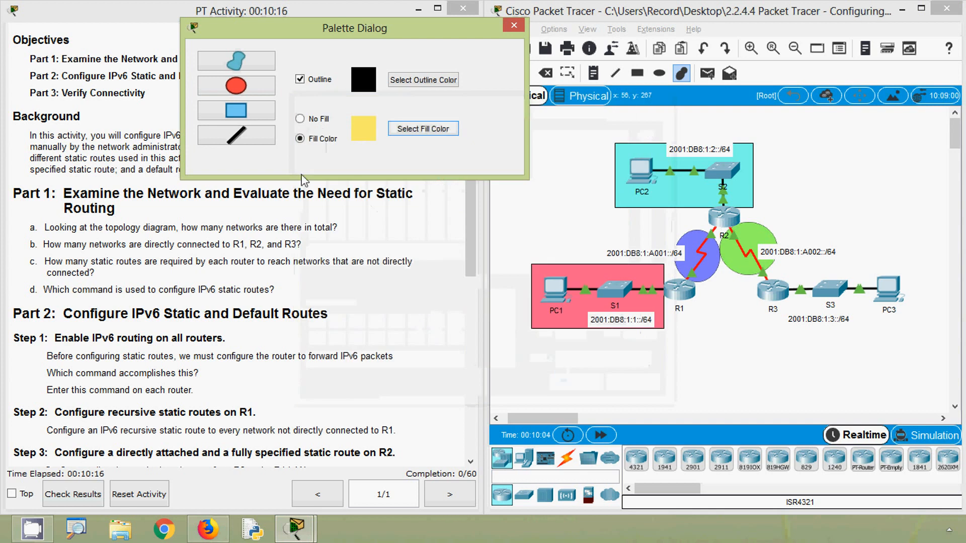
pyautogui.click(249, 115)
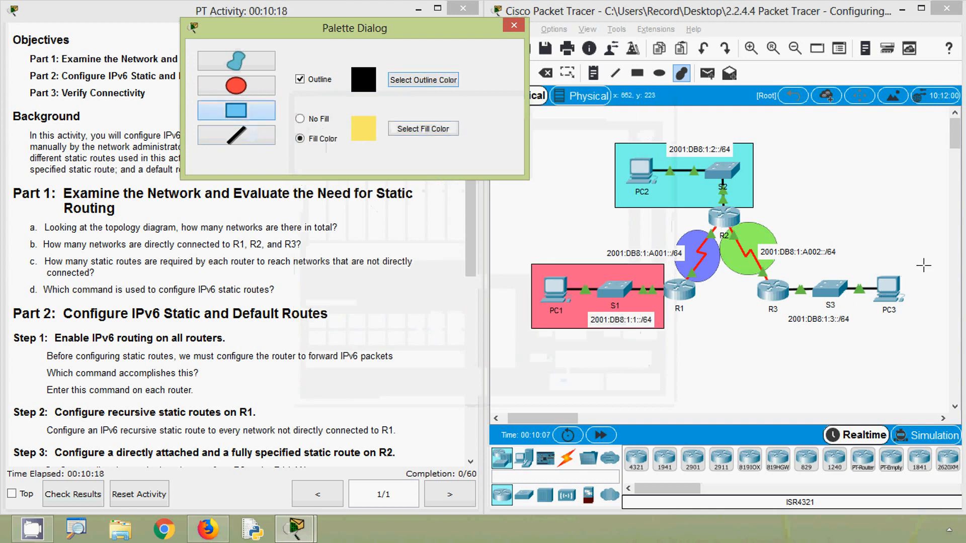
pyautogui.moveTo(924, 266)
pyautogui.mouseDown()
pyautogui.moveTo(833, 320)
pyautogui.moveTo(791, 316)
pyautogui.mouseUp()
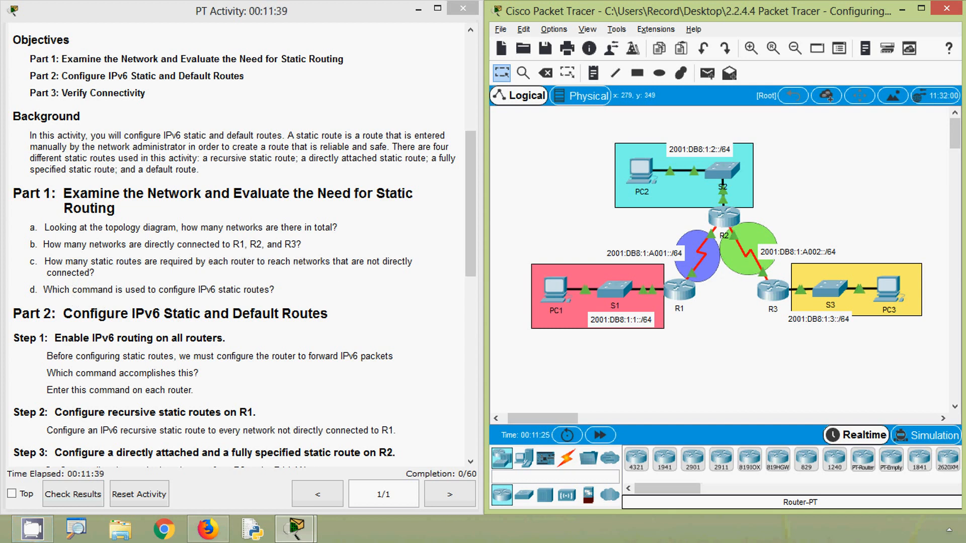
pyautogui.press('alt')
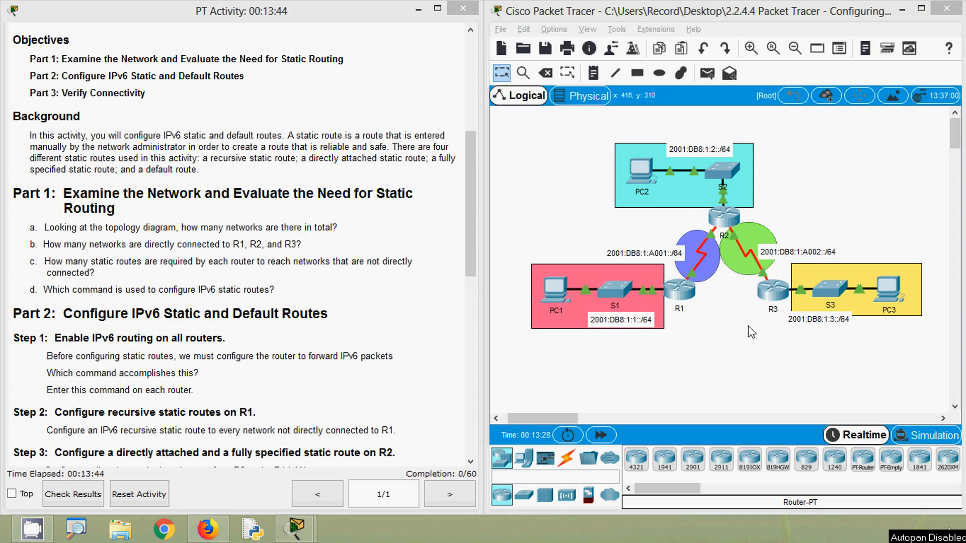
pyautogui.click(734, 361)
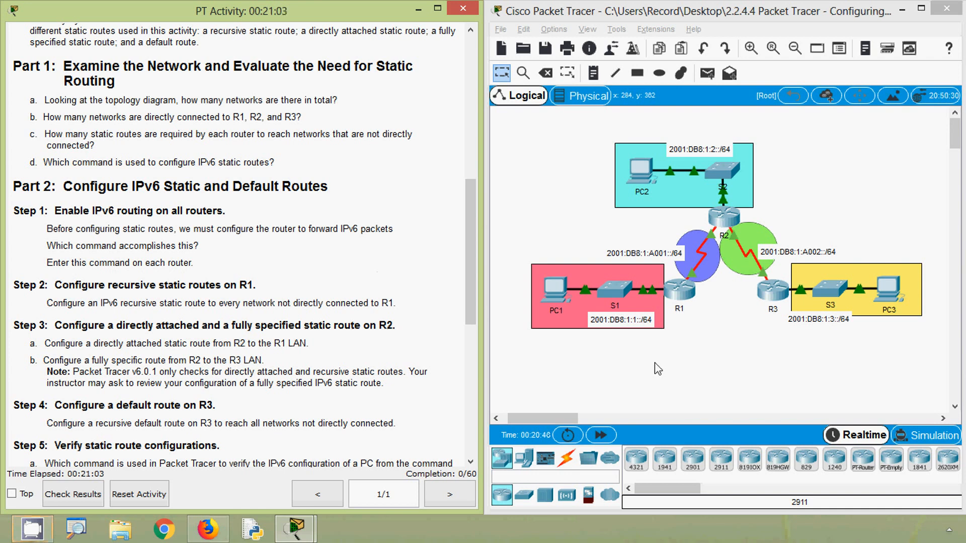
pyautogui.click(658, 369)
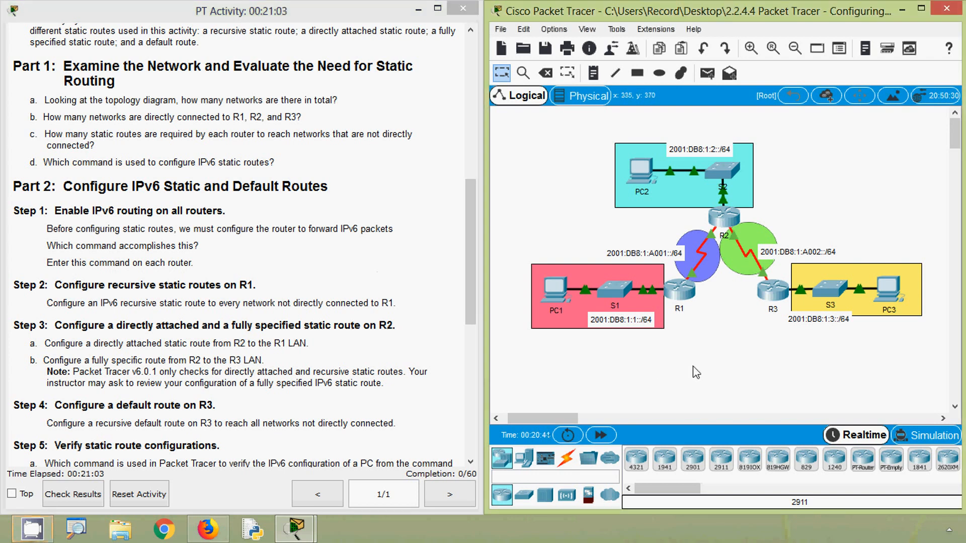
# Open router R1's command line and enter global configuration mode with enable and configure terminal
pyautogui.click(678, 301)
pyautogui.click(393, 93)
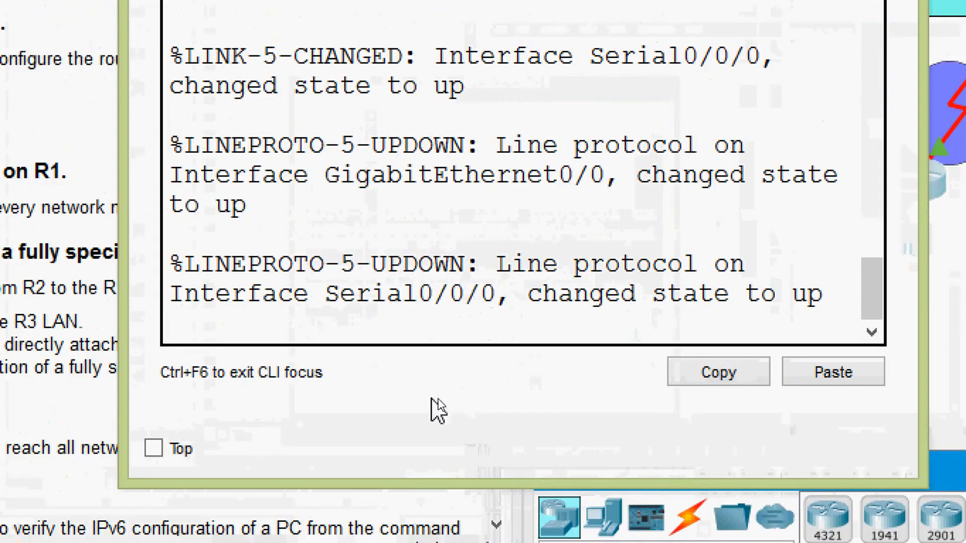
pyautogui.press('Return')
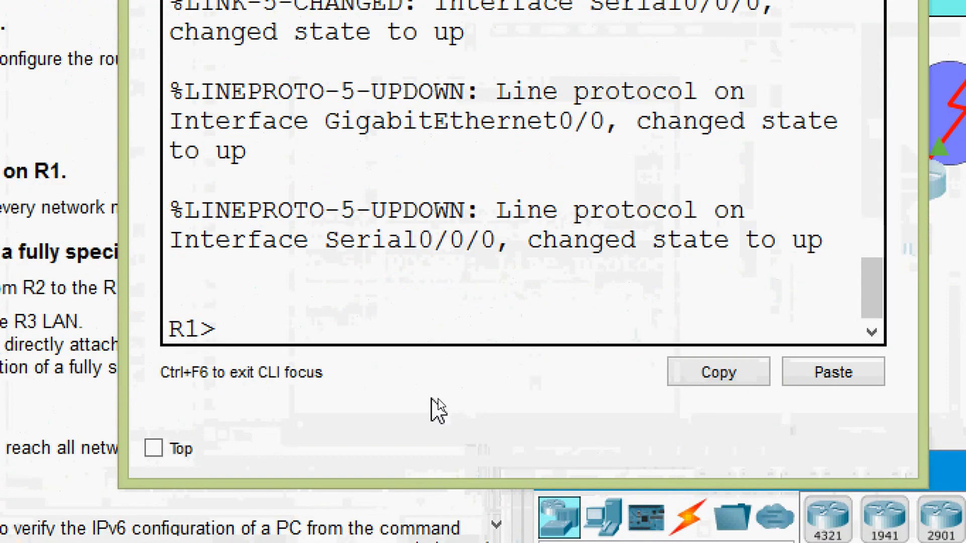
pyautogui.write('ena')
pyautogui.press('Tab')
pyautogui.press('Return')
pyautogui.write('conf')
pyautogui.press('Tab')
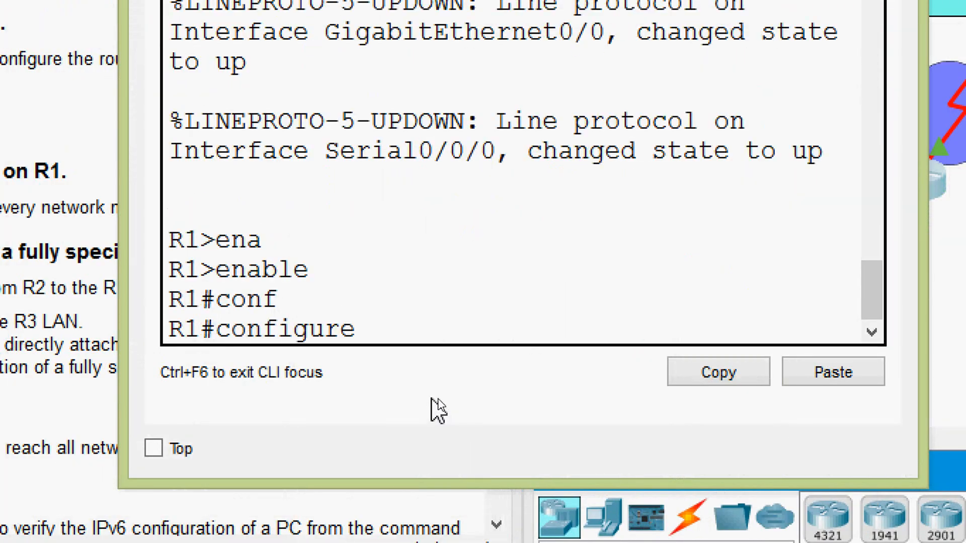
pyautogui.write('t')
pyautogui.press('Tab')
pyautogui.press('Return')
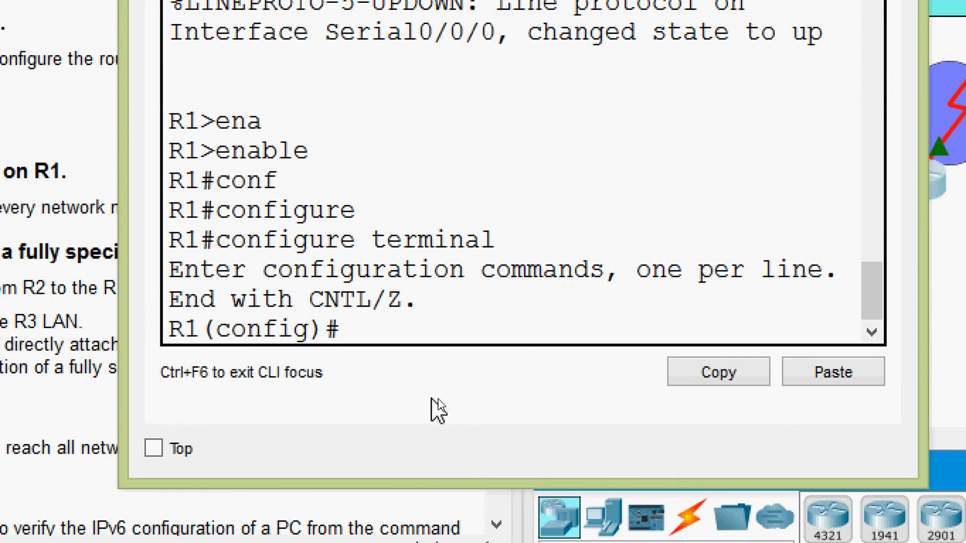
# Enable IPv6 routing on R1 with ipv6 unicast-routing and close its window
pyautogui.write('ipv')
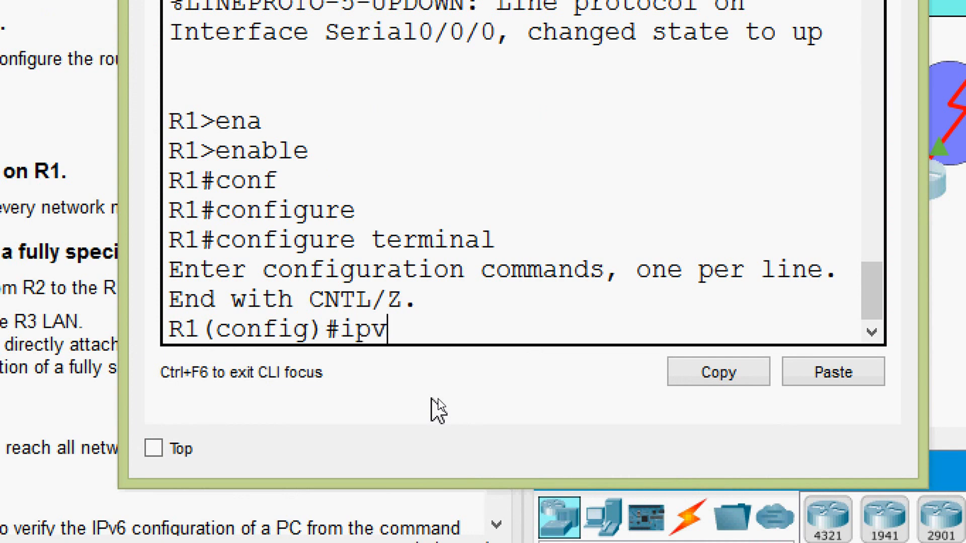
pyautogui.press('Tab')
pyautogui.write('uni')
pyautogui.press('Tab')
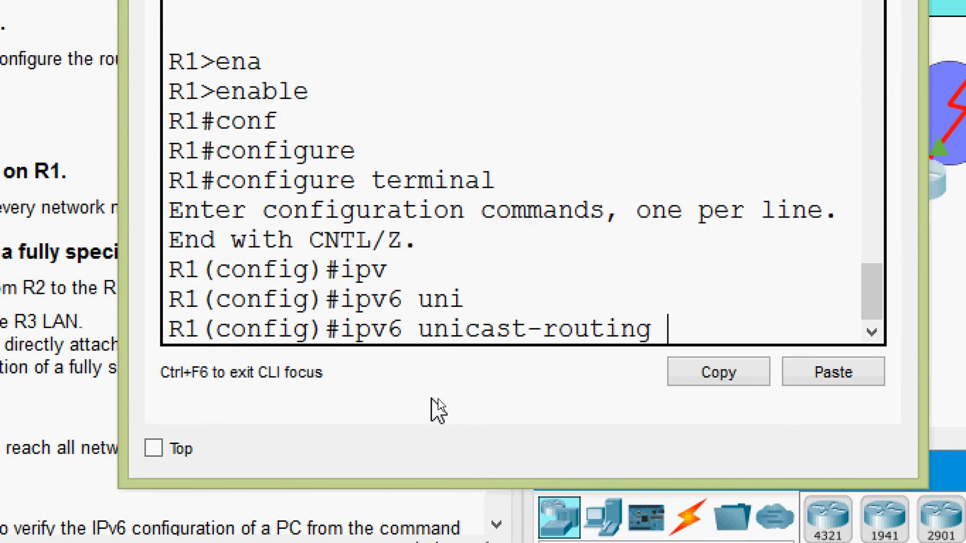
pyautogui.press('Return')
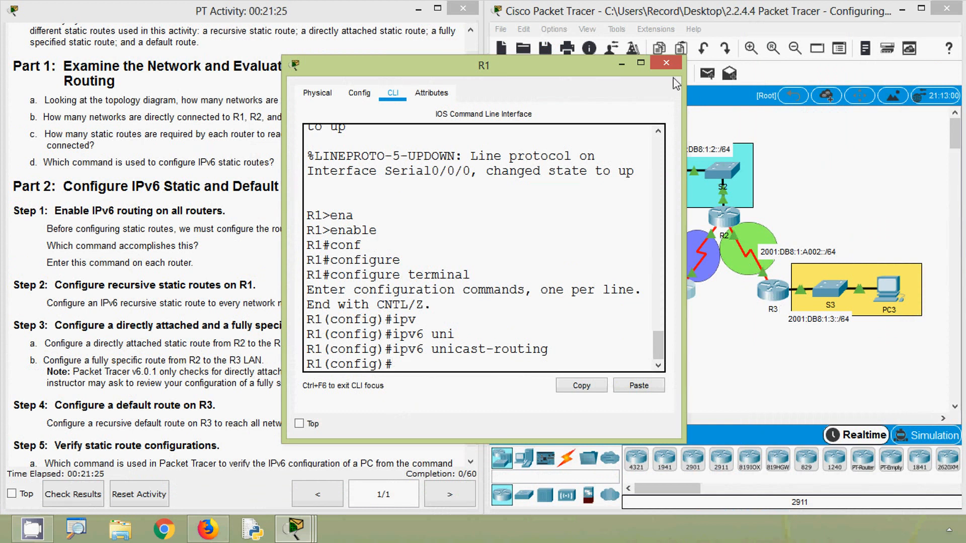
pyautogui.click(665, 62)
# Open router R2's command line and enter global configuration mode with enable and configure terminal
pyautogui.click(725, 224)
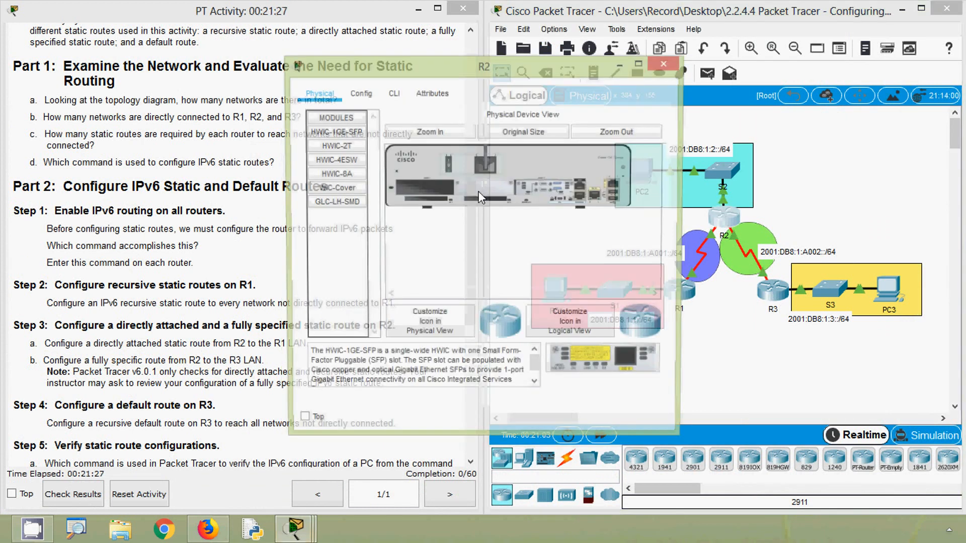
pyautogui.click(393, 92)
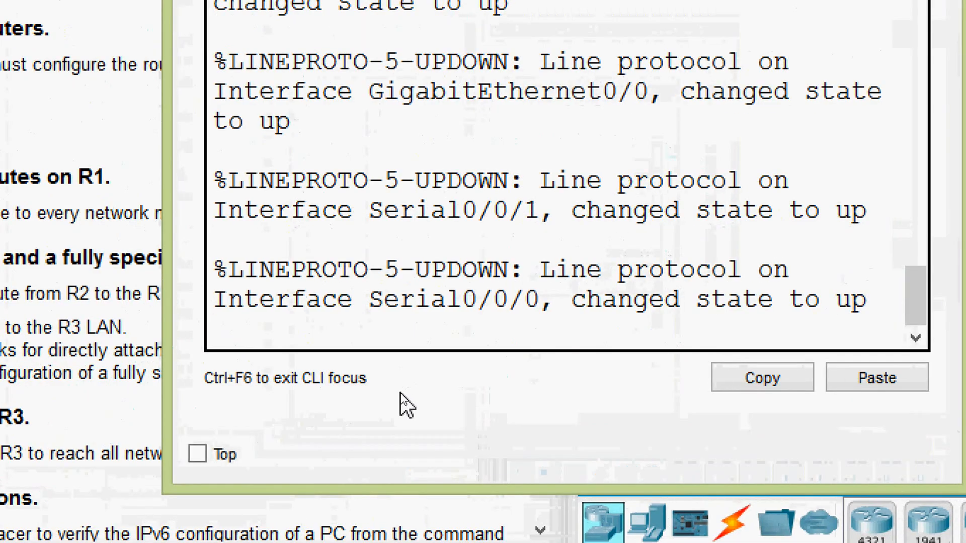
pyautogui.press('Return')
pyautogui.write('n')
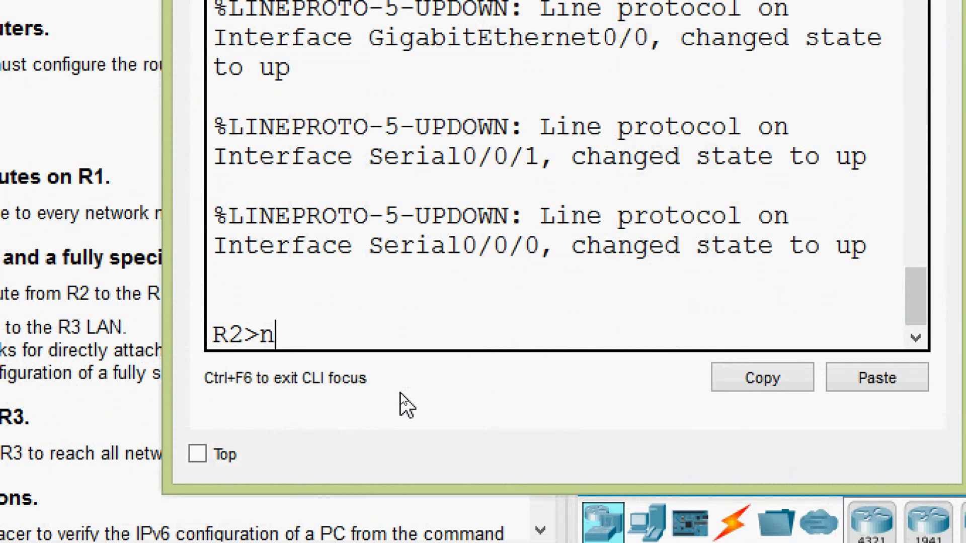
pyautogui.press('BackSpace')
pyautogui.write('ena')
pyautogui.press('Tab')
pyautogui.press('Return')
pyautogui.write('conf')
pyautogui.press('Tab')
pyautogui.press('Tab')
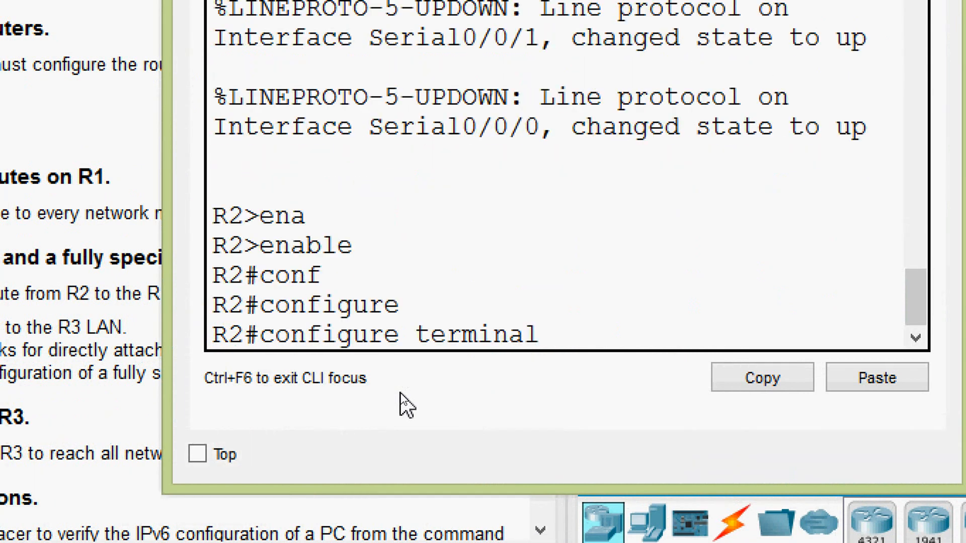
pyautogui.press('Return')
# Enable IPv6 routing on R2 with ipv6 unicast-routing, close its window and return to the activity instructions
pyautogui.write('ipv')
pyautogui.press('Tab')
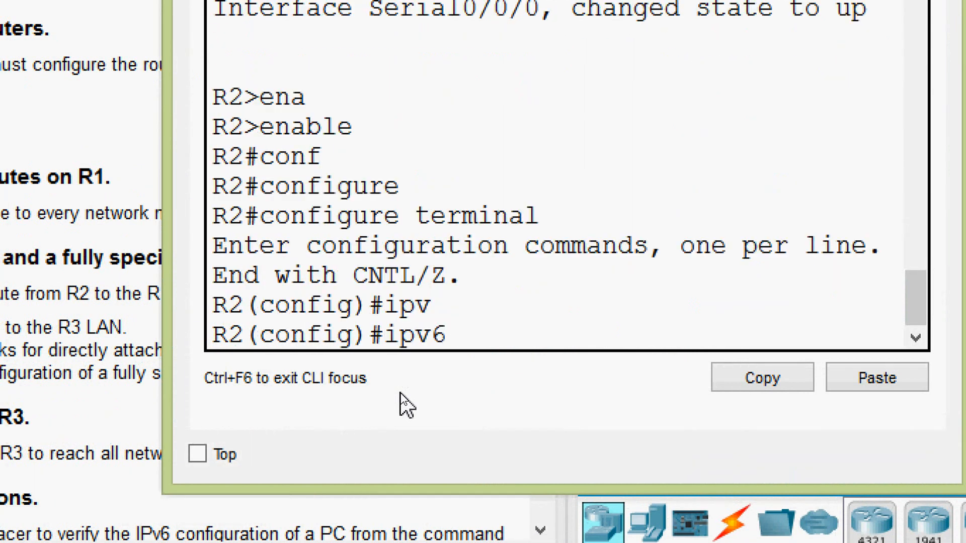
pyautogui.write('uni')
pyautogui.press('Tab')
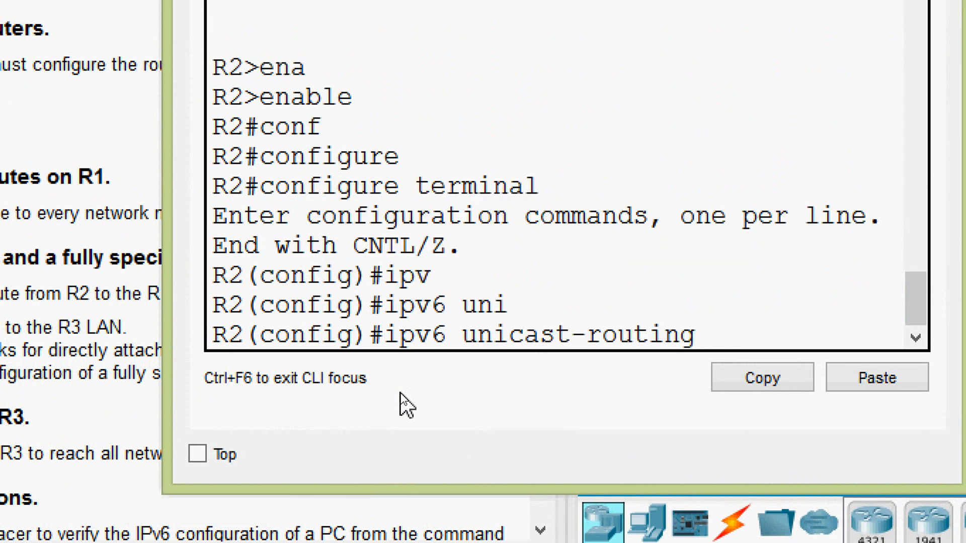
pyautogui.press('Return')
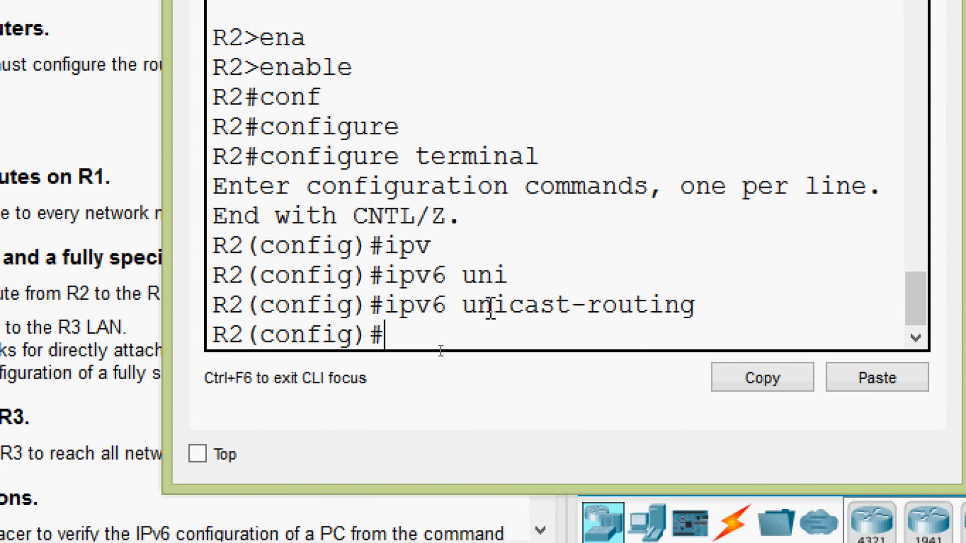
pyautogui.moveTo(470, 307); pyautogui.dragTo(695, 308)
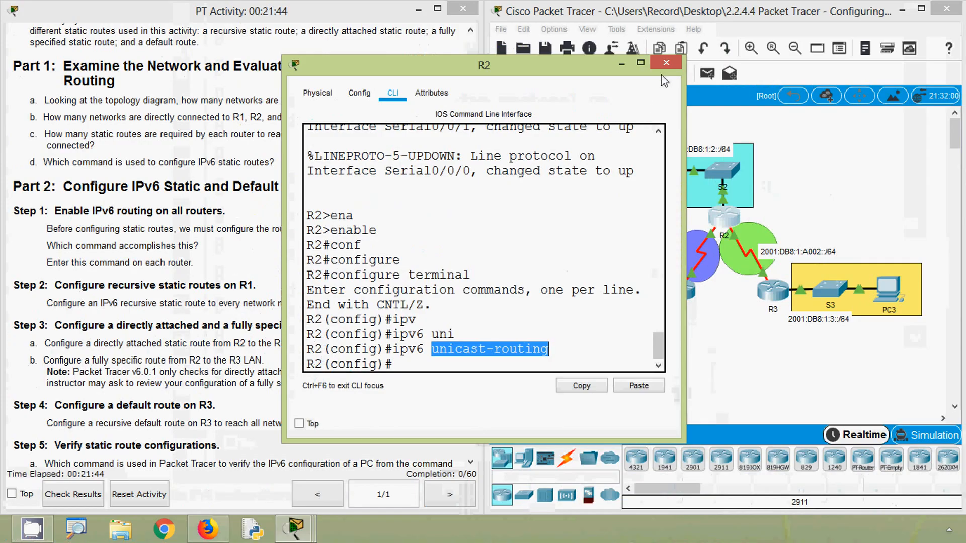
pyautogui.click(666, 62)
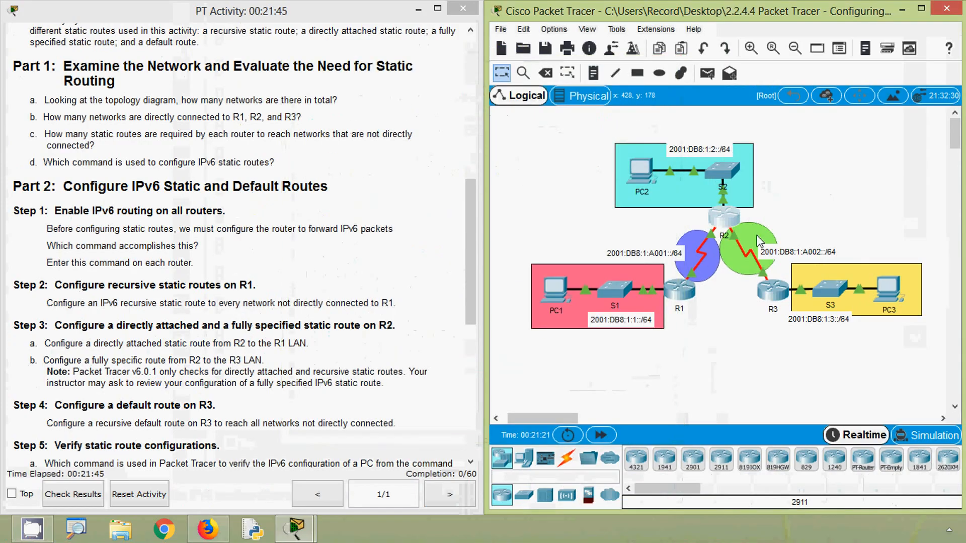
pyautogui.click(358, 240)
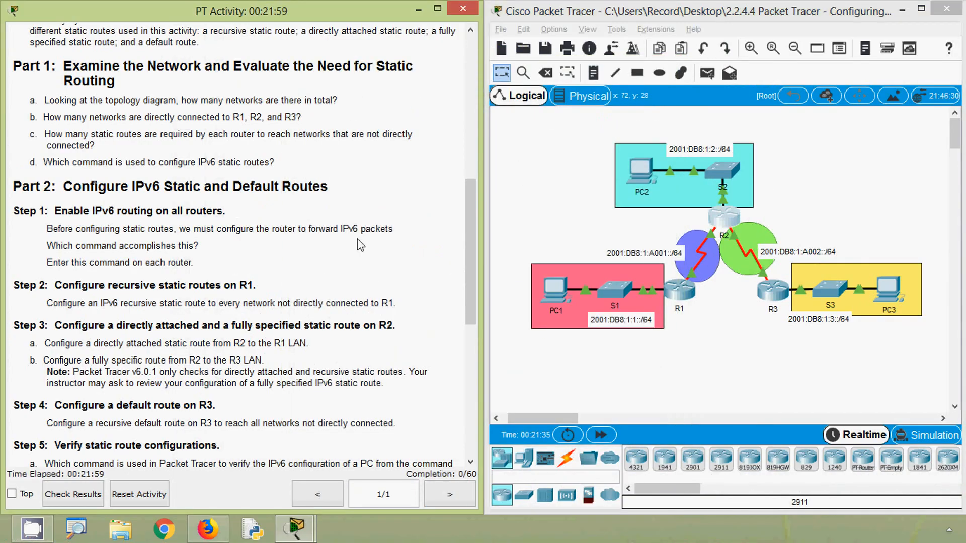
# Open router R3's command line and enter global configuration mode with enable and configure terminal
pyautogui.click(769, 295)
pyautogui.click(393, 92)
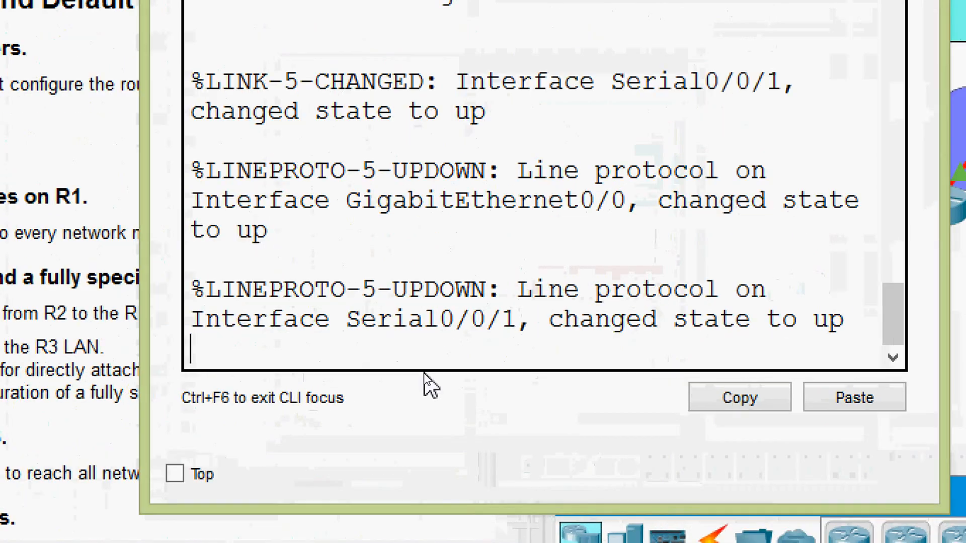
pyautogui.press('Return')
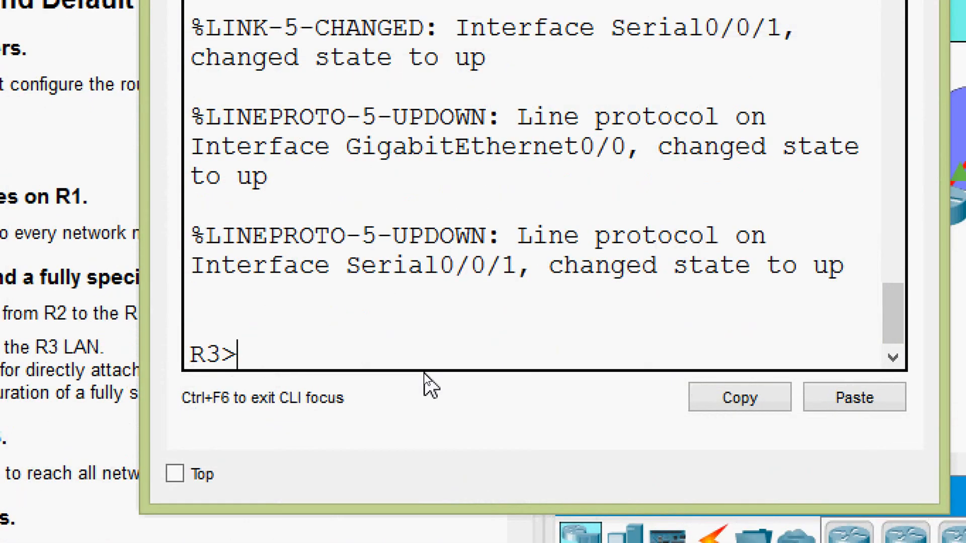
pyautogui.write('en')
pyautogui.press('Tab')
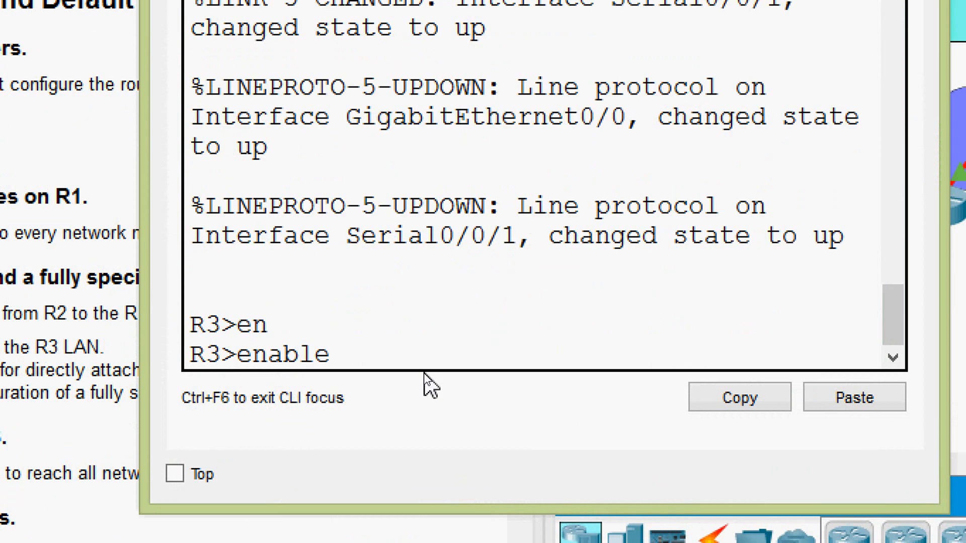
pyautogui.press('Return')
pyautogui.write('conf')
pyautogui.press('Tab')
pyautogui.write('t')
pyautogui.press('Tab')
pyautogui.press('Return')
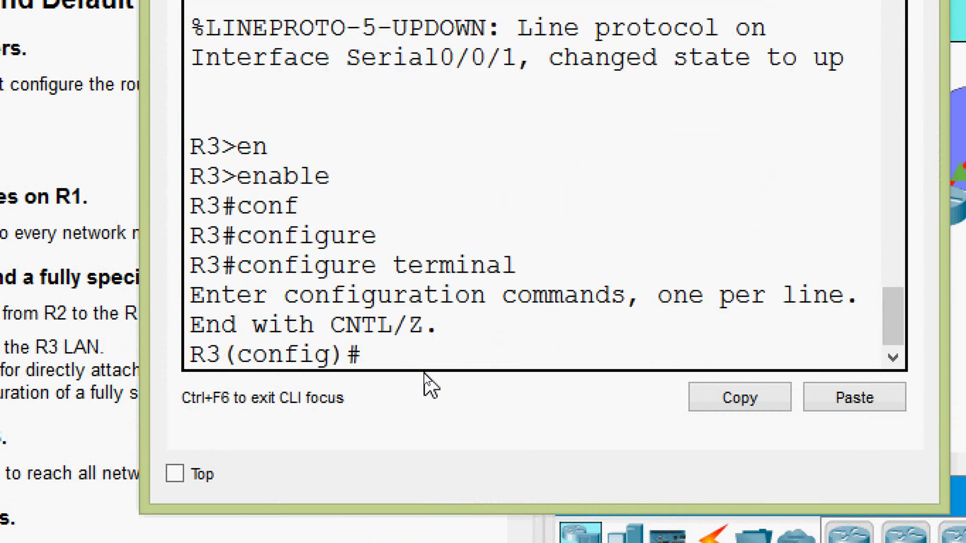
# Enable IPv6 routing on R3 with ipv6 unicast-routing and close its window
pyautogui.write('ipv')
pyautogui.press('Tab')
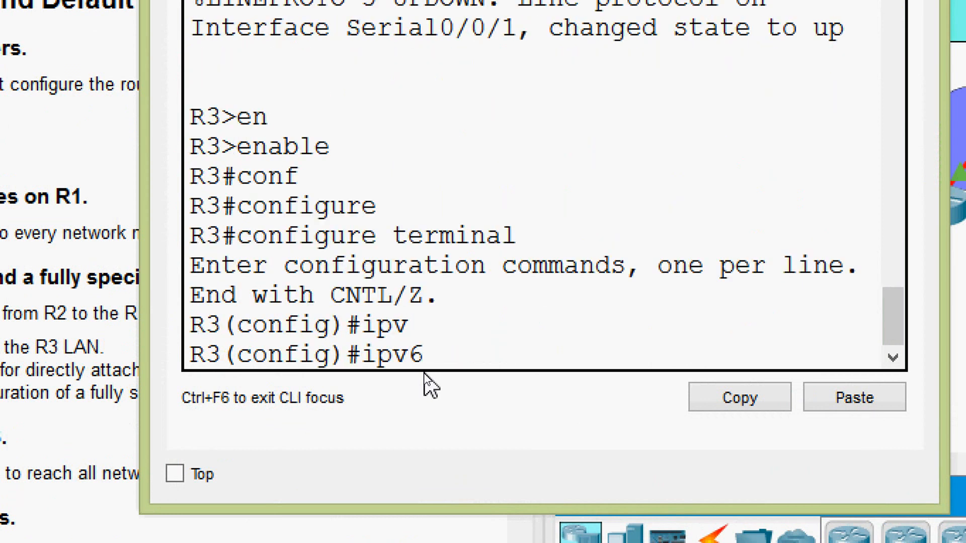
pyautogui.write('n')
pyautogui.press('BackSpace')
pyautogui.write('uni?')
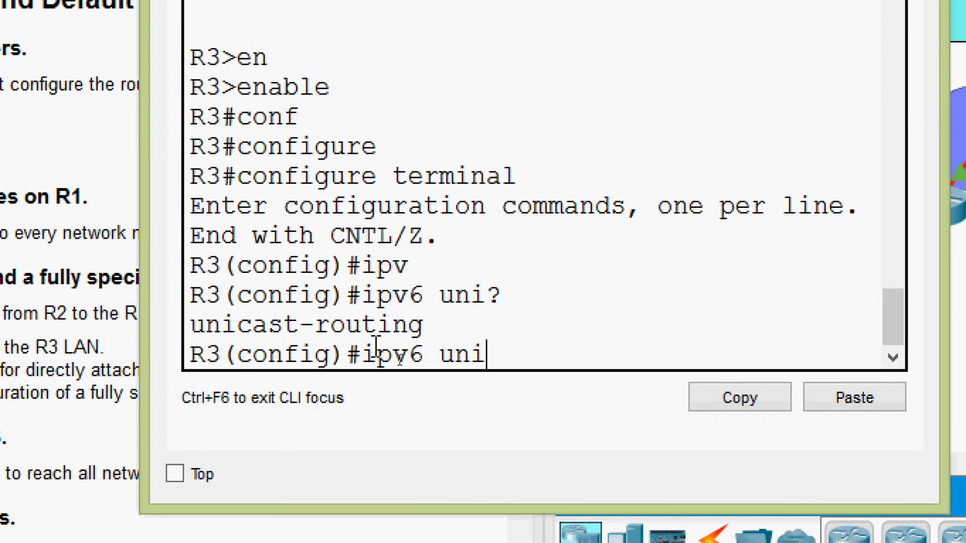
pyautogui.press('Tab')
pyautogui.press('Return')
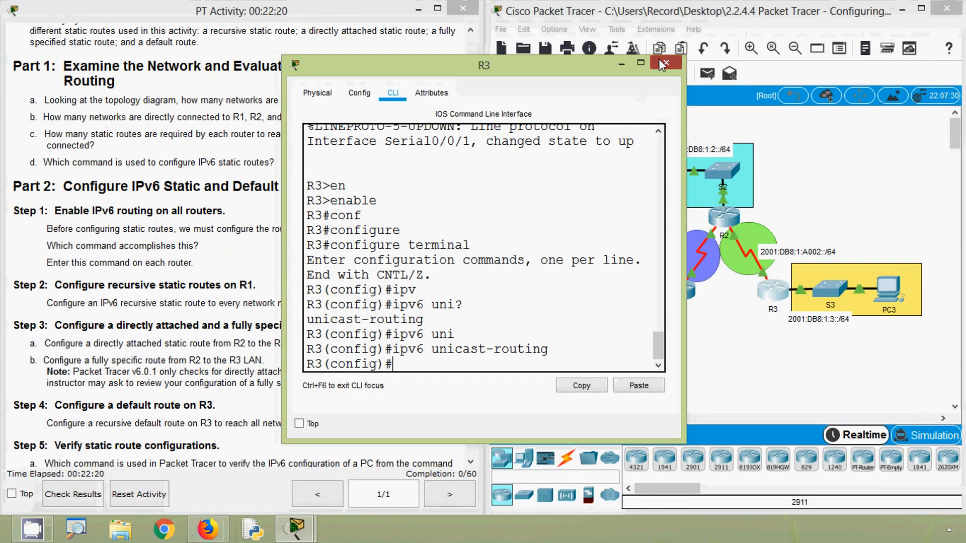
pyautogui.click(663, 62)
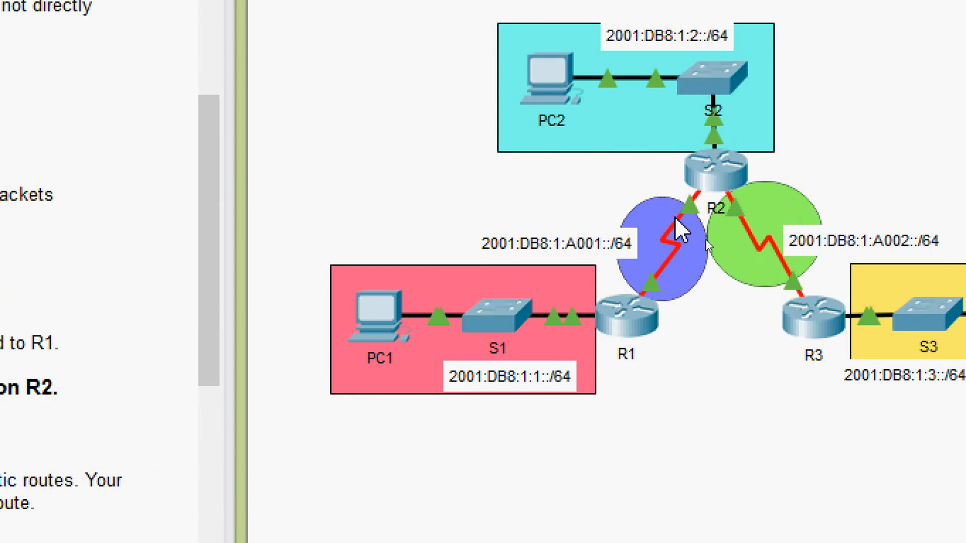
# Reopen R1's command line, begin the command ipv6 route 2001:DB8:1:2::/64 and list its remaining options with ?
pyautogui.moveTo(697, 224)
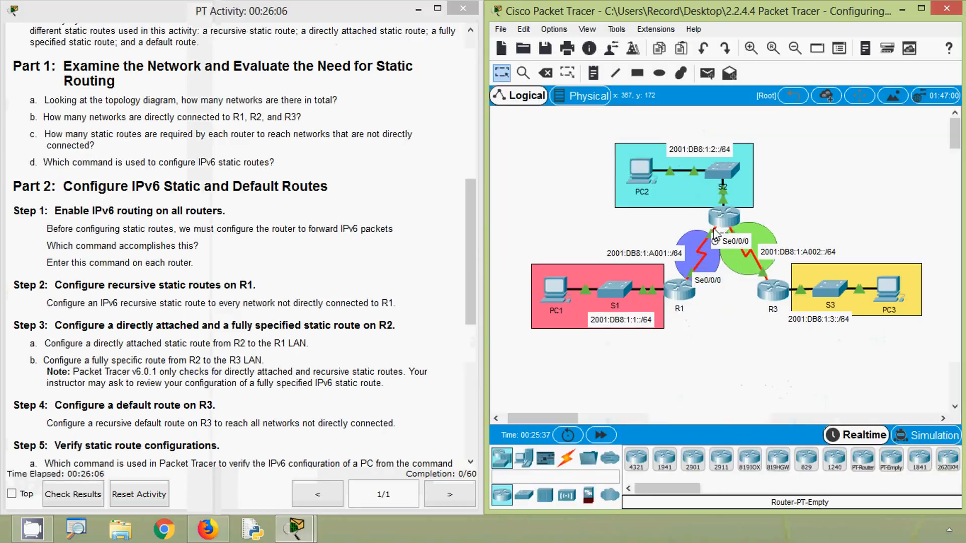
pyautogui.click(679, 291)
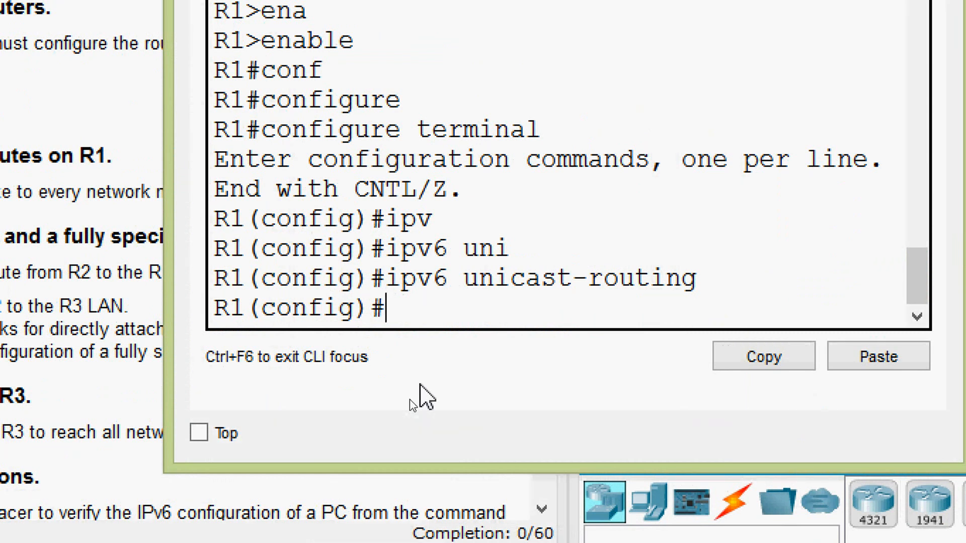
pyautogui.write('ipv')
pyautogui.press('Tab')
pyautogui.write('rou')
pyautogui.press('Tab')
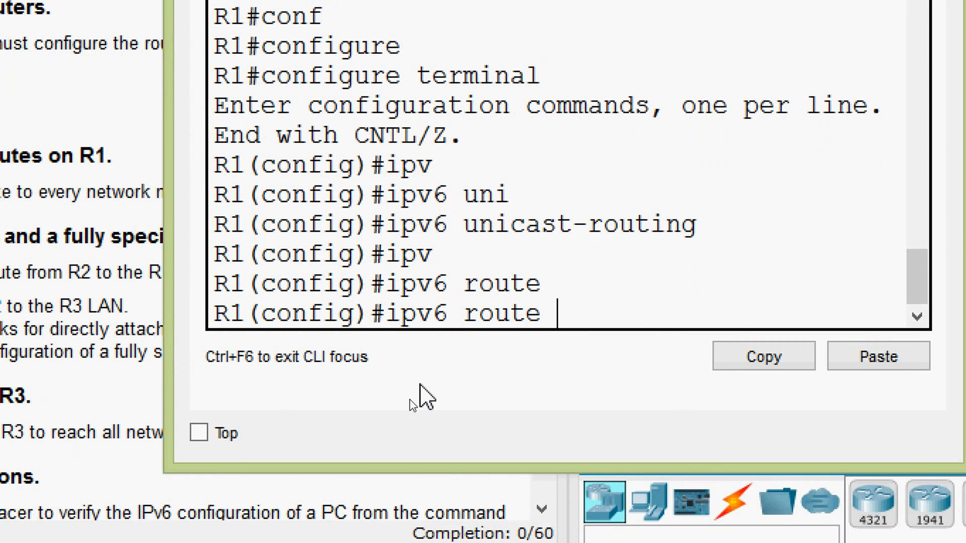
pyautogui.write('2001')
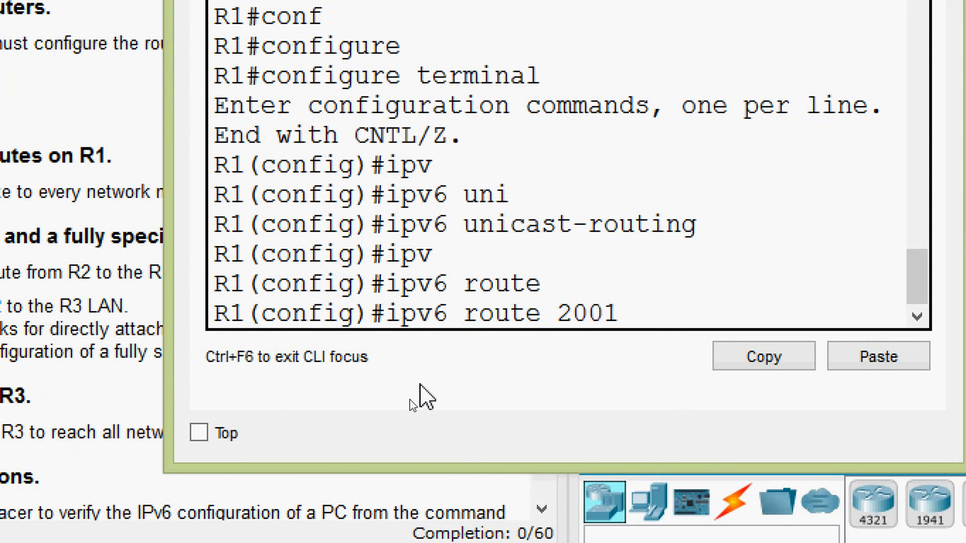
pyautogui.write(':D')
pyautogui.write('B')
pyautogui.press('BackSpace')
pyautogui.write('DB8')
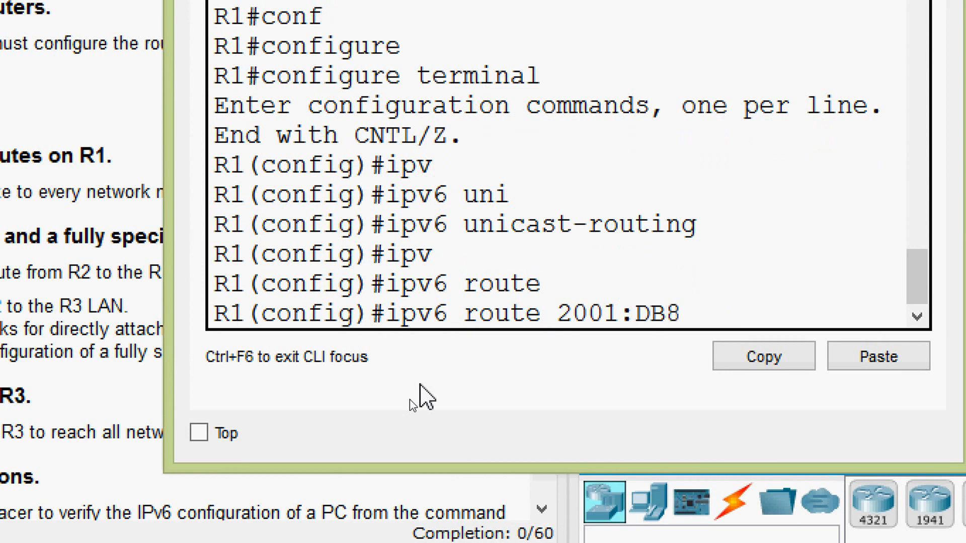
pyautogui.write(':1:2::/')
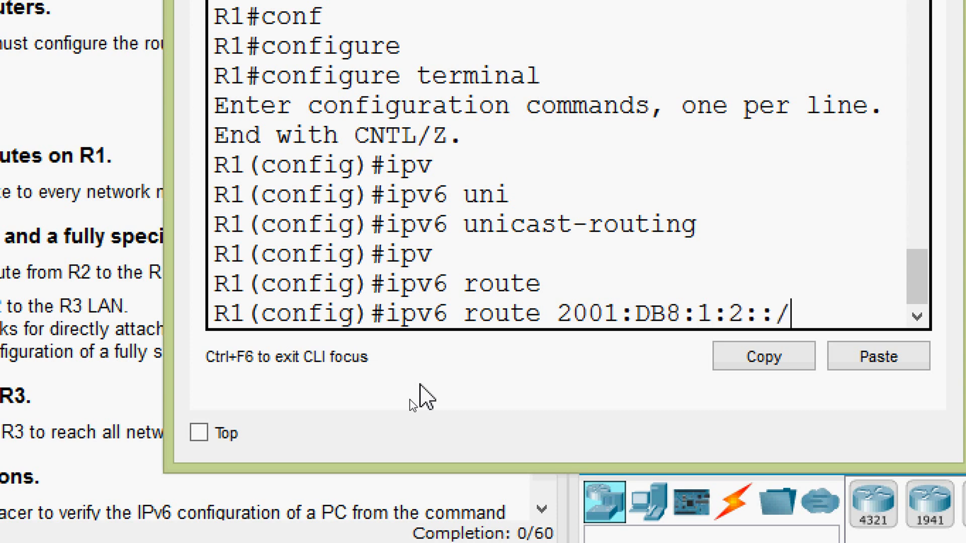
pyautogui.write('64 ?')
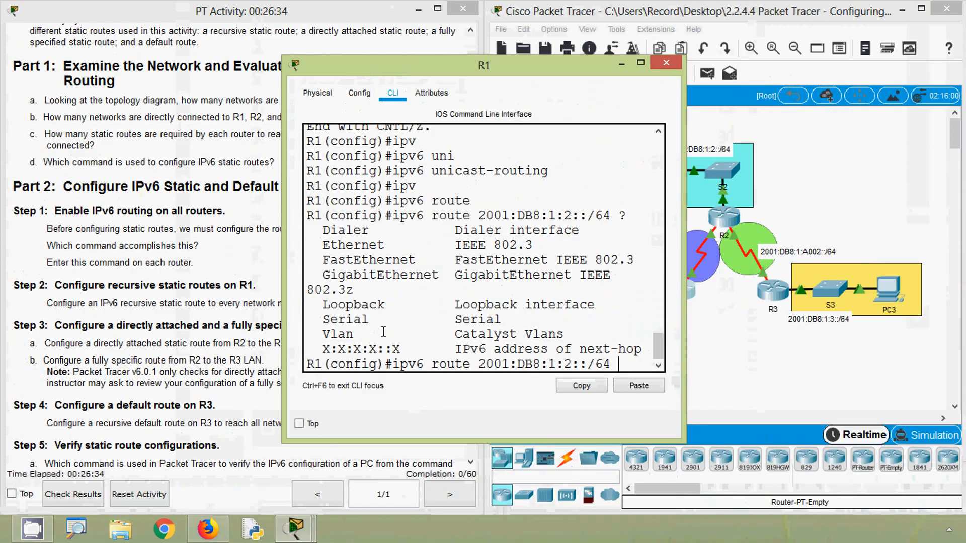
# Copy R2's S0/0/0 address 2001:DB8:1:A001::2 from the addressing table and paste it as the next hop to complete R1's static route
pyautogui.click(248, 281)
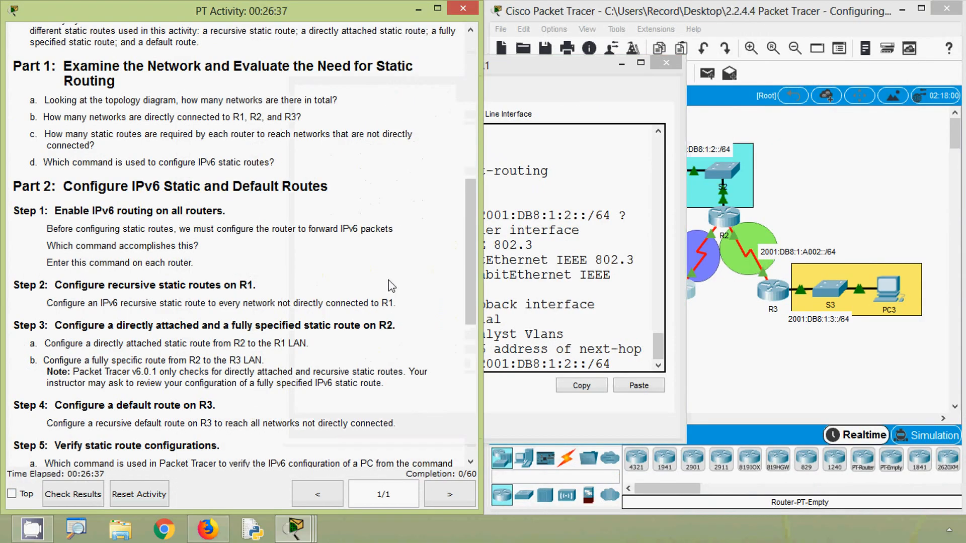
pyautogui.moveTo(465, 263); pyautogui.dragTo(476, 107)
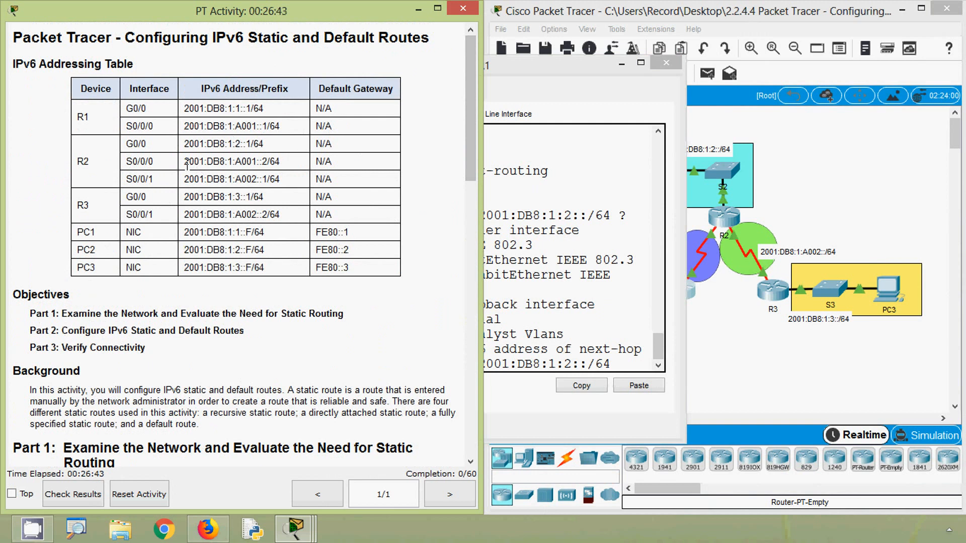
pyautogui.moveTo(184, 164); pyautogui.dragTo(266, 161)
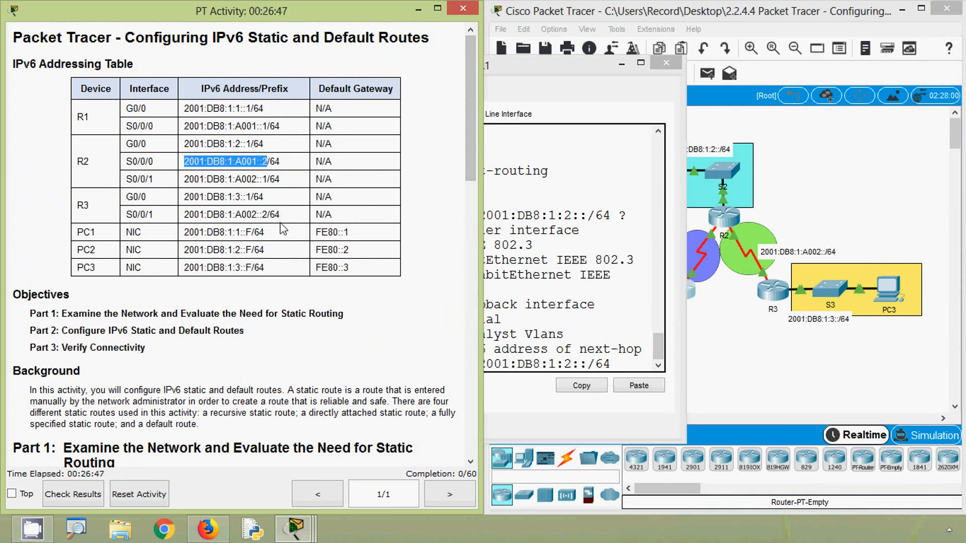
pyautogui.click(553, 337)
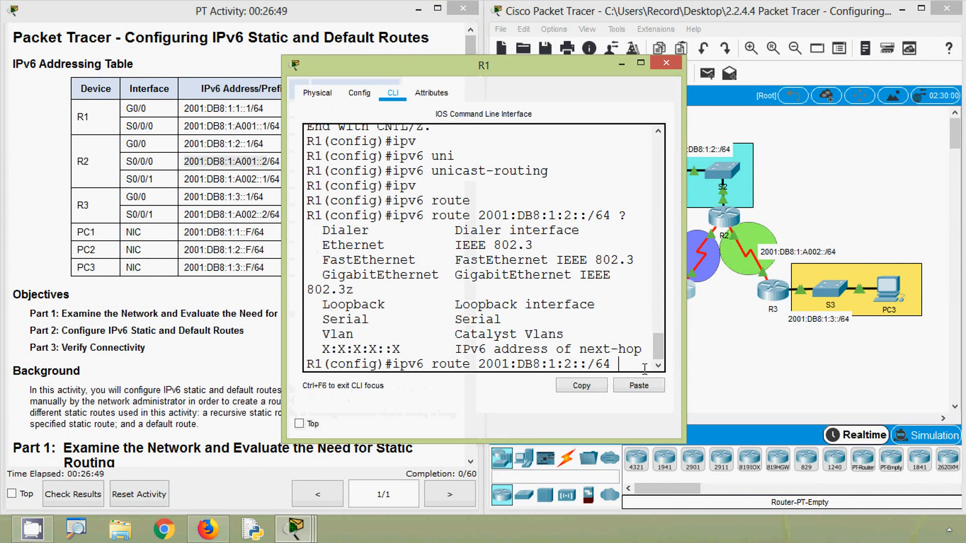
pyautogui.click(639, 385)
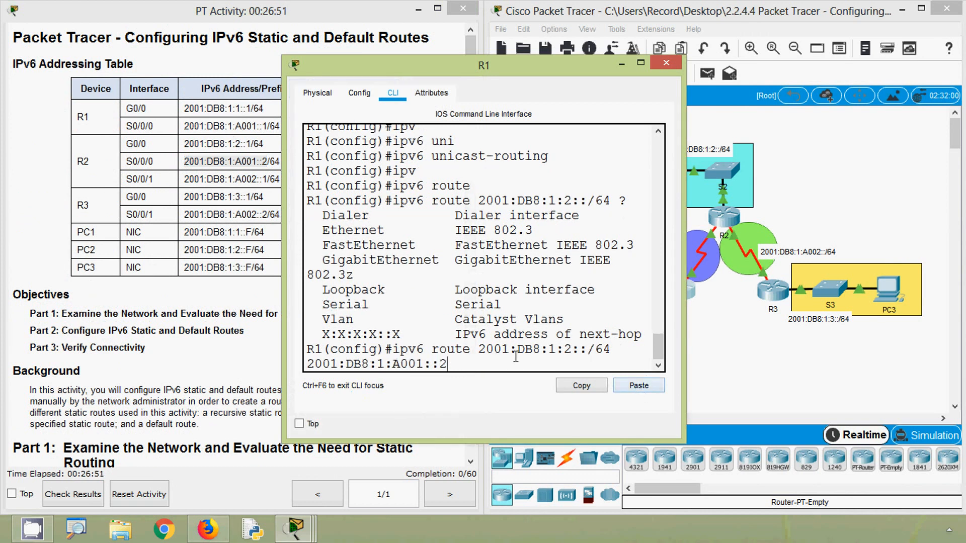
pyautogui.press('Return')
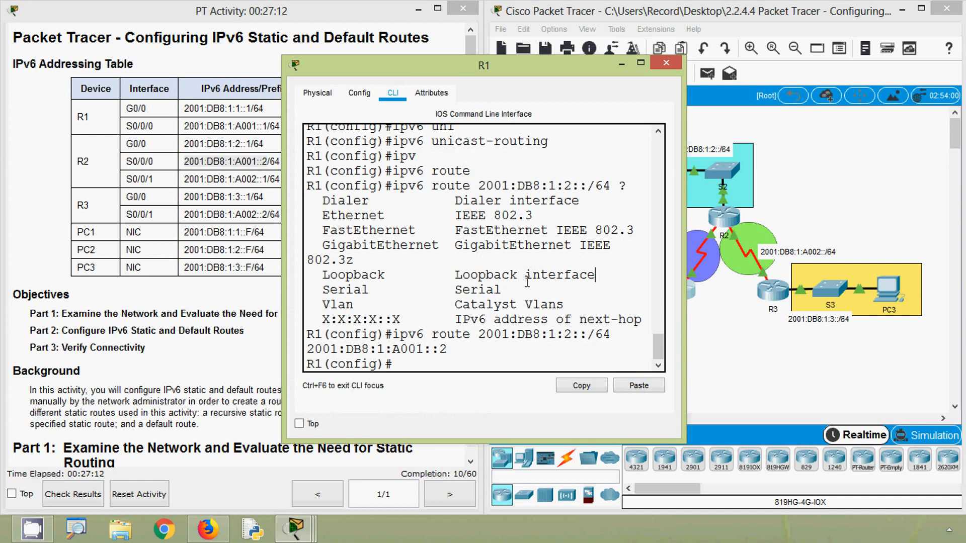
# Check the topology for networks not directly connected to R1 and widen R1's command-line window
pyautogui.click(756, 337)
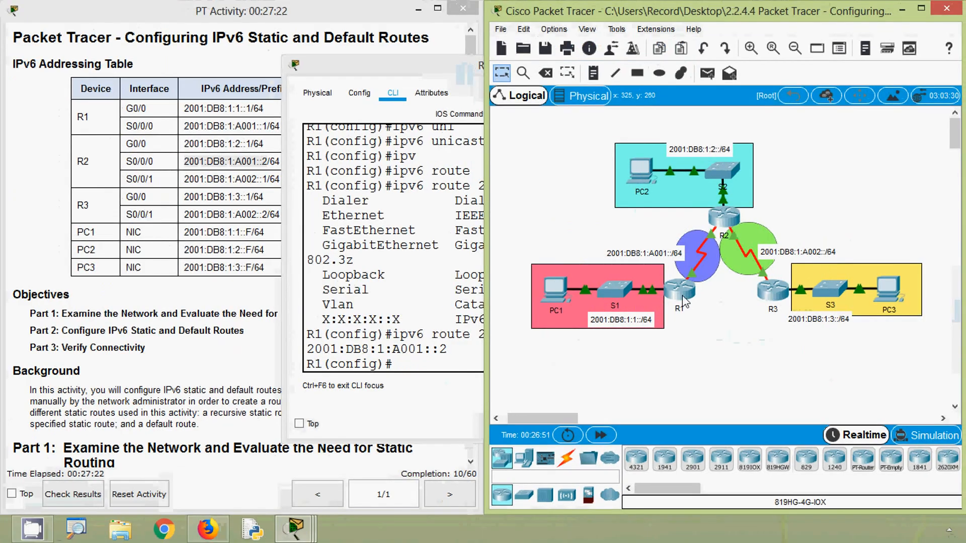
pyautogui.click(394, 346)
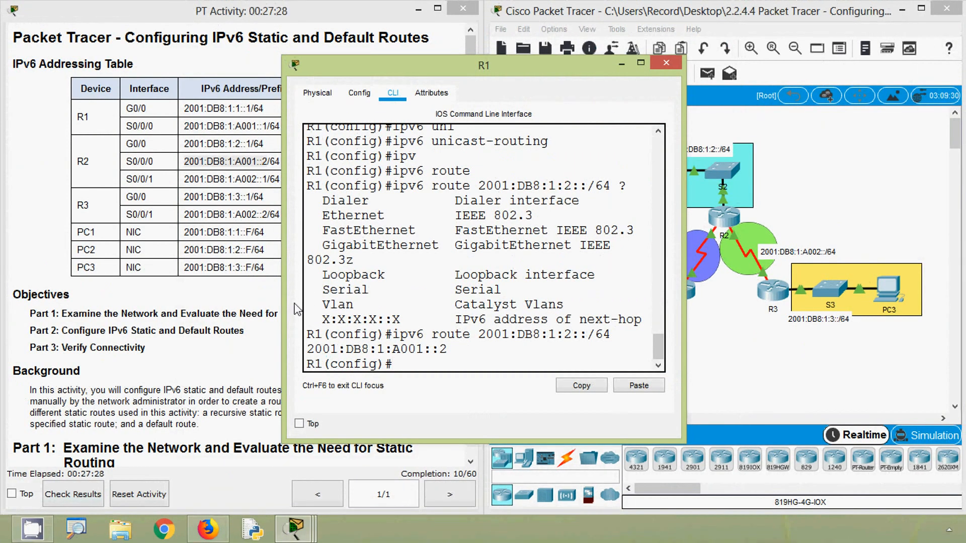
pyautogui.moveTo(201, 313); pyautogui.dragTo(99, 332)
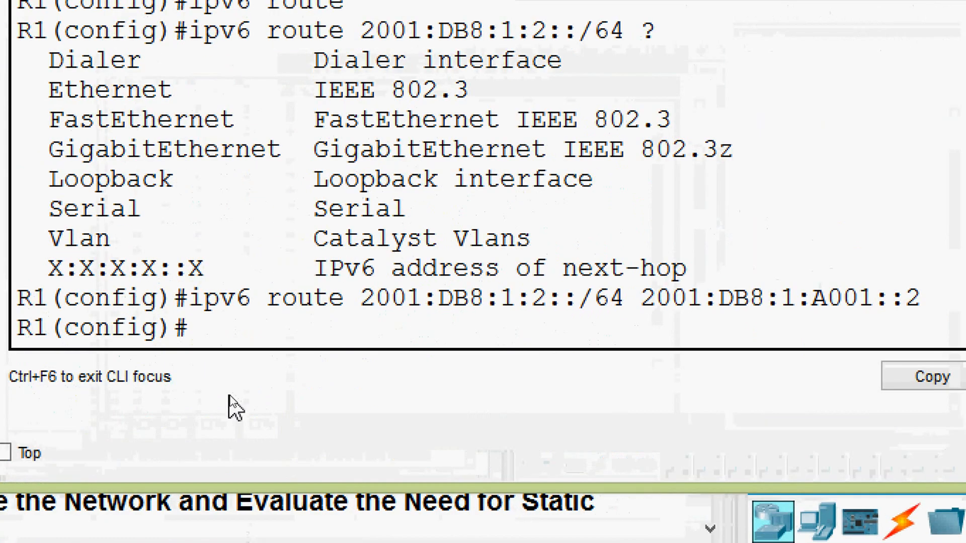
# Recall R1's last route command and edit it into a static route to 2001:DB8:1:A002::/64 via 2001:DB8:1:A001::2
pyautogui.press('Up')
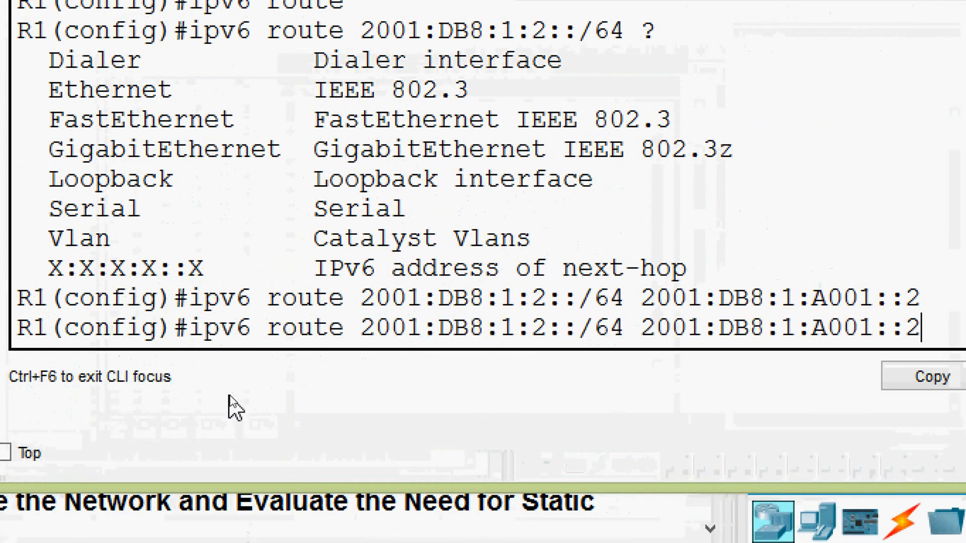
pyautogui.press('Left')
pyautogui.press('Left')
pyautogui.press('Left')
pyautogui.press('Left')
pyautogui.press('Left')
pyautogui.press('Left')
pyautogui.press('Left')
pyautogui.press('Left')
pyautogui.press('Left')
pyautogui.press('Left')
pyautogui.press('Left')
pyautogui.press('Left')
pyautogui.press('Left')
pyautogui.press('Left')
pyautogui.press('Left')
pyautogui.press('Left')
pyautogui.press('Left')
pyautogui.press('Left')
pyautogui.press('Left')
pyautogui.press('Left')
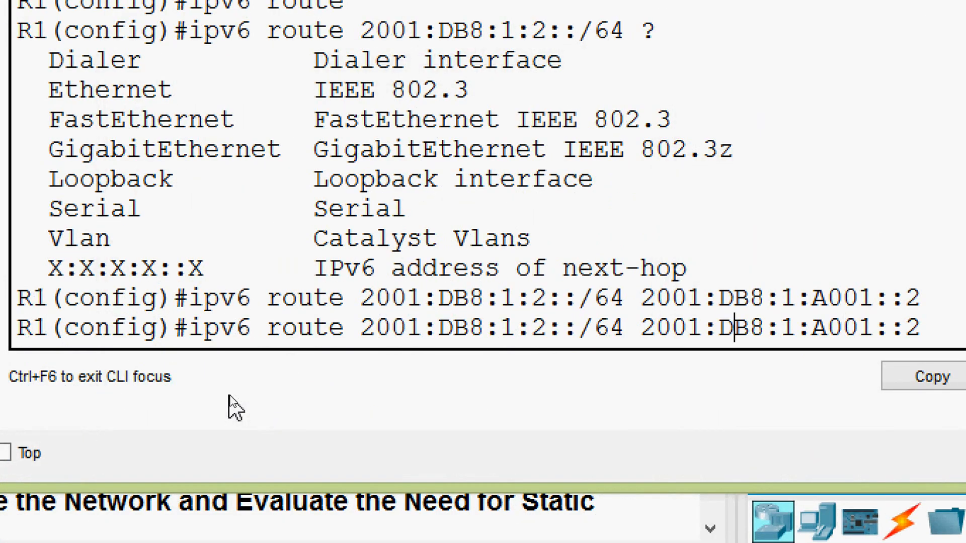
pyautogui.press('Left')
pyautogui.press('Left')
pyautogui.press('Left')
pyautogui.press('Left')
pyautogui.press('Left')
pyautogui.press('Left')
pyautogui.press('Left')
pyautogui.press('Right')
pyautogui.press('Right')
pyautogui.press('Right')
pyautogui.press('Right')
pyautogui.press('Delete')
pyautogui.write('A003')
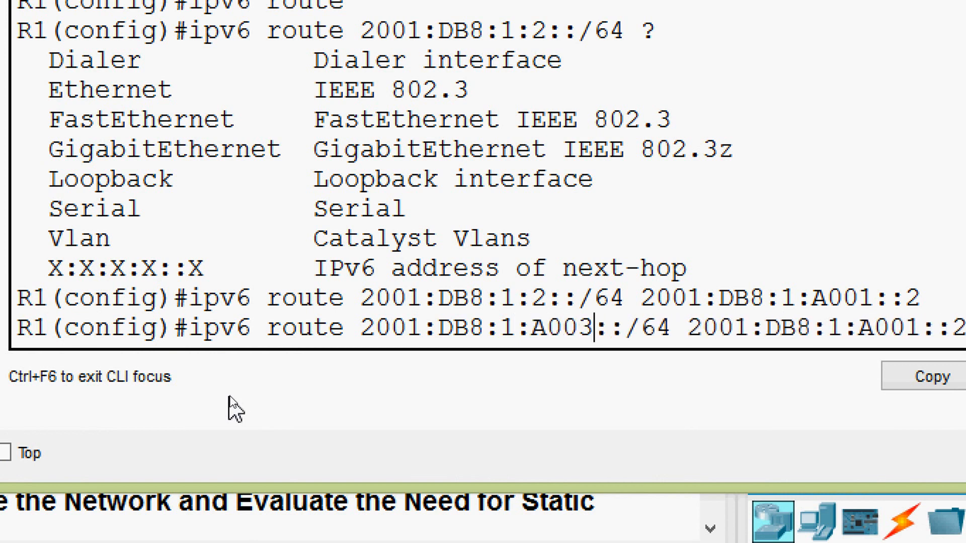
pyautogui.press('BackSpace')
pyautogui.write('2')
pyautogui.press('Right')
pyautogui.press('Right')
pyautogui.press('Right')
pyautogui.press('Right')
pyautogui.press('Right')
pyautogui.press('Right')
pyautogui.press('Right')
pyautogui.press('Right')
pyautogui.press('Right')
pyautogui.press('Right')
pyautogui.press('Right')
pyautogui.press('Right')
pyautogui.press('Right')
pyautogui.press('Return')
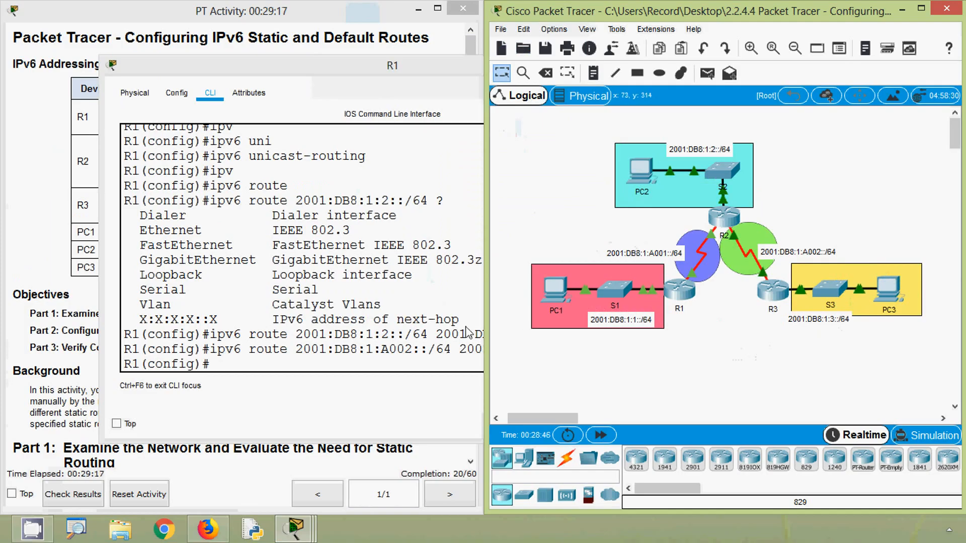
# Reuse the first route command to add R1's static route to 2001:DB8:1:3::/64 via 2001:DB8:1:A001::2, and close R1's window
pyautogui.moveTo(412, 320); pyautogui.dragTo(405, 320)
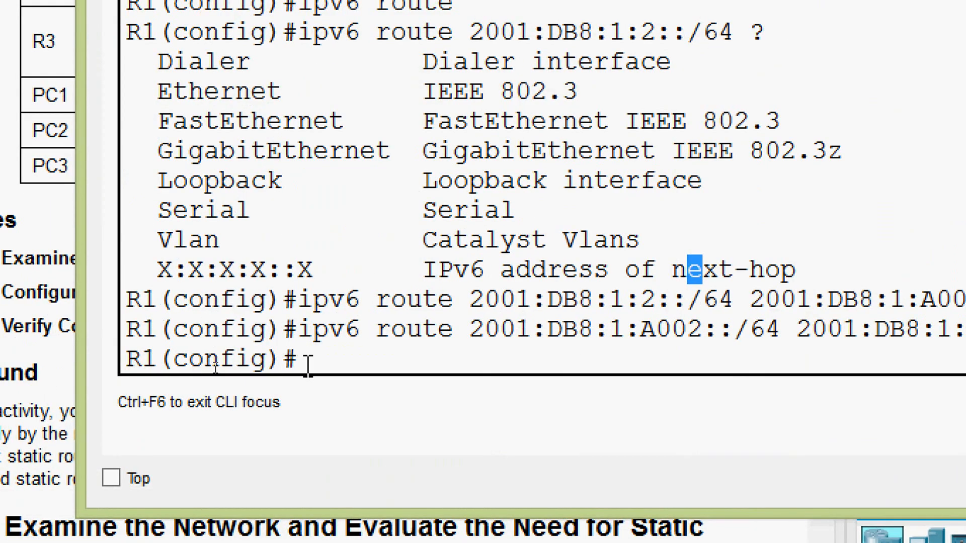
pyautogui.click(215, 366)
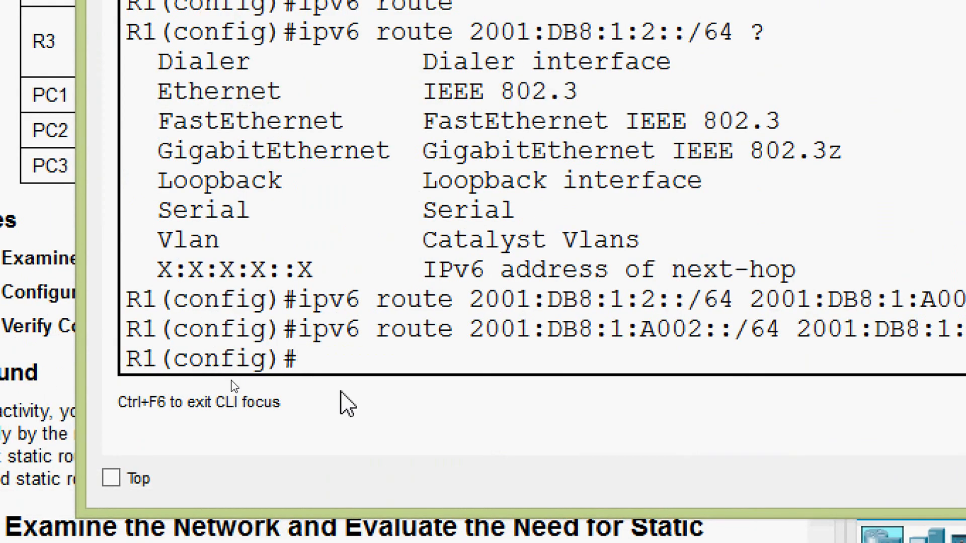
pyautogui.press('Up')
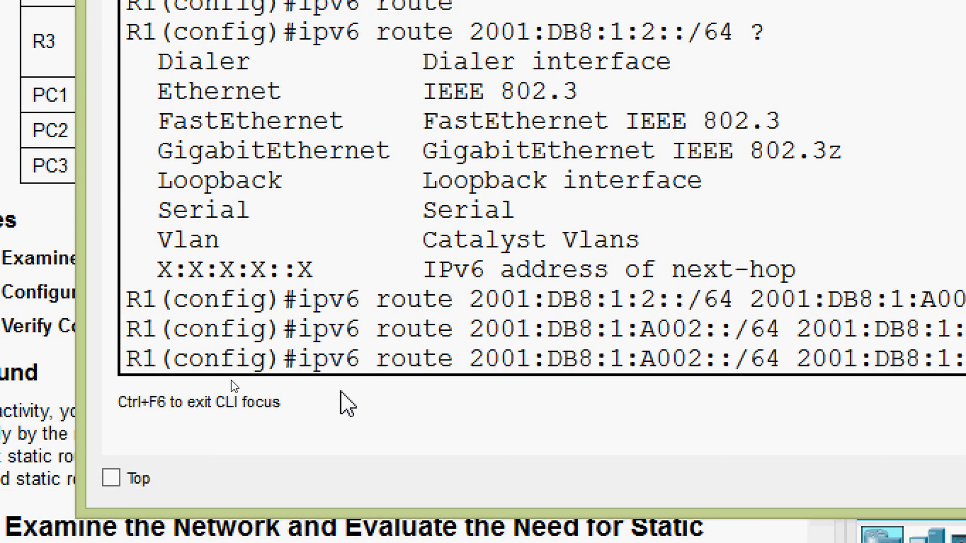
pyautogui.press('Up')
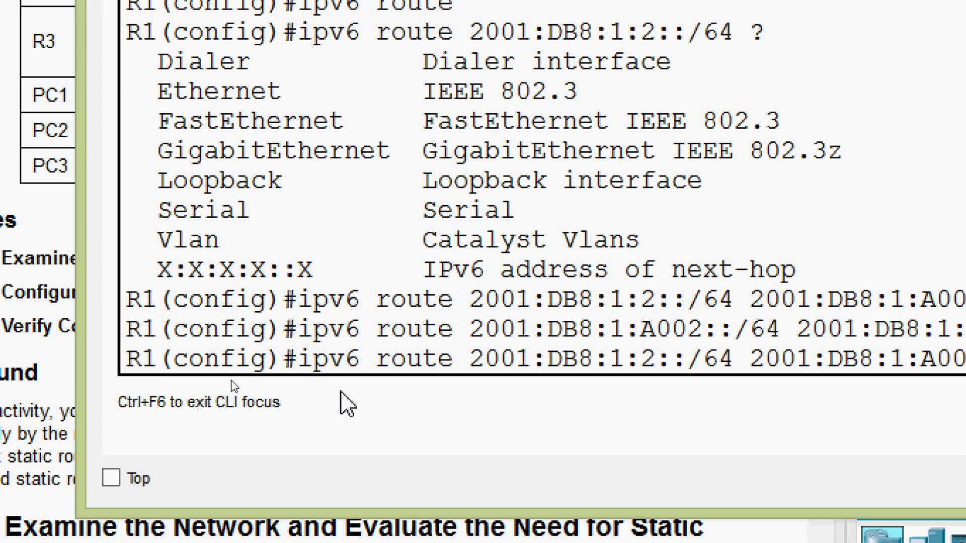
pyautogui.press('Left')
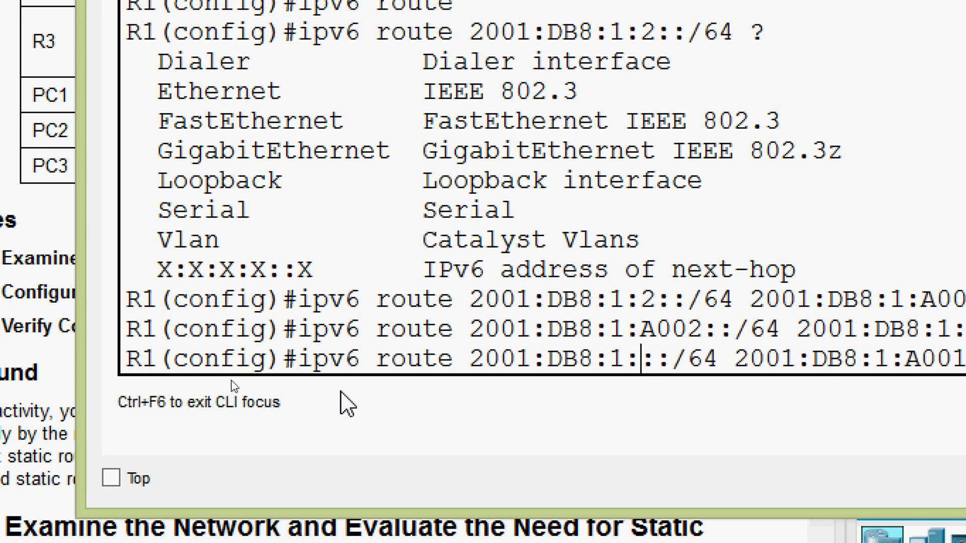
pyautogui.press('BackSpace')
pyautogui.write('3')
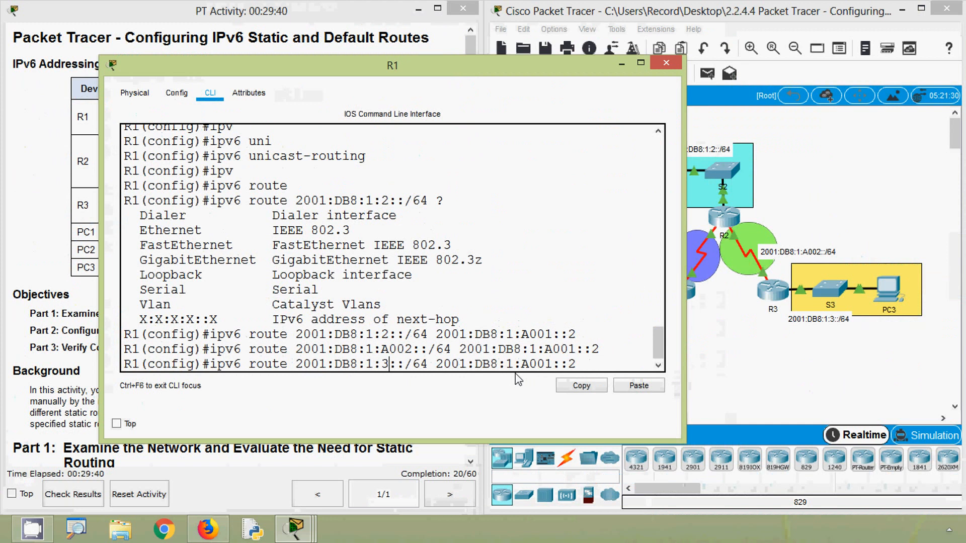
pyautogui.press('Return')
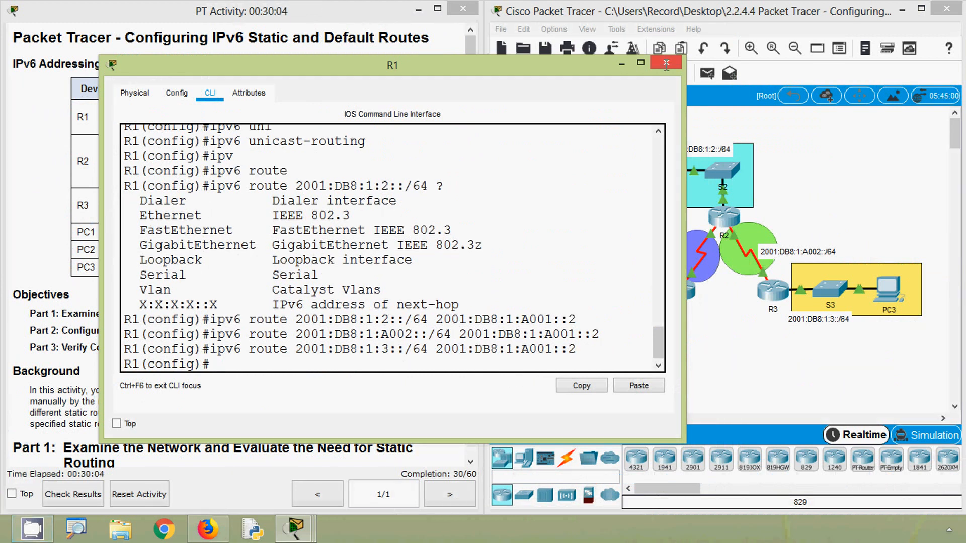
pyautogui.click(665, 64)
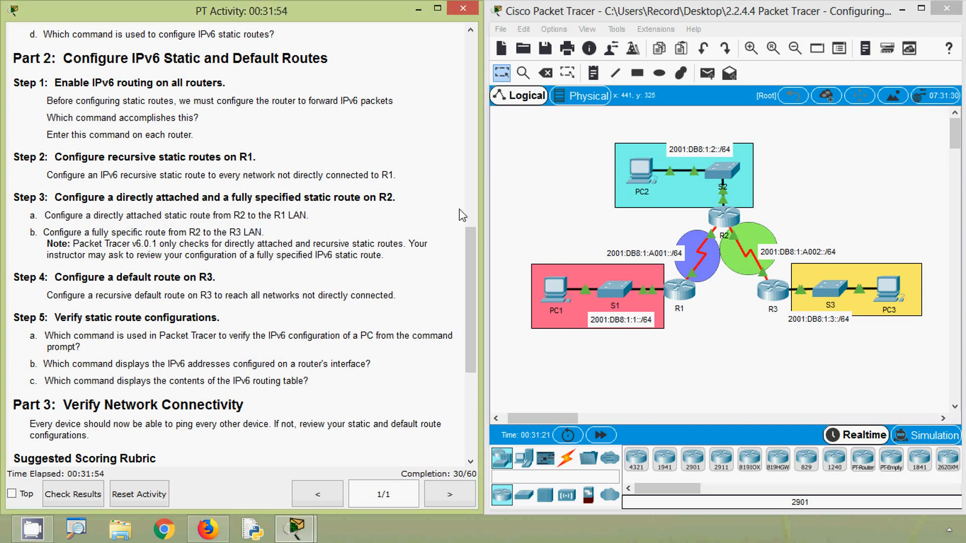
# Open router R2's command line and enter global configuration mode with enable and configure terminal
pyautogui.click(739, 377)
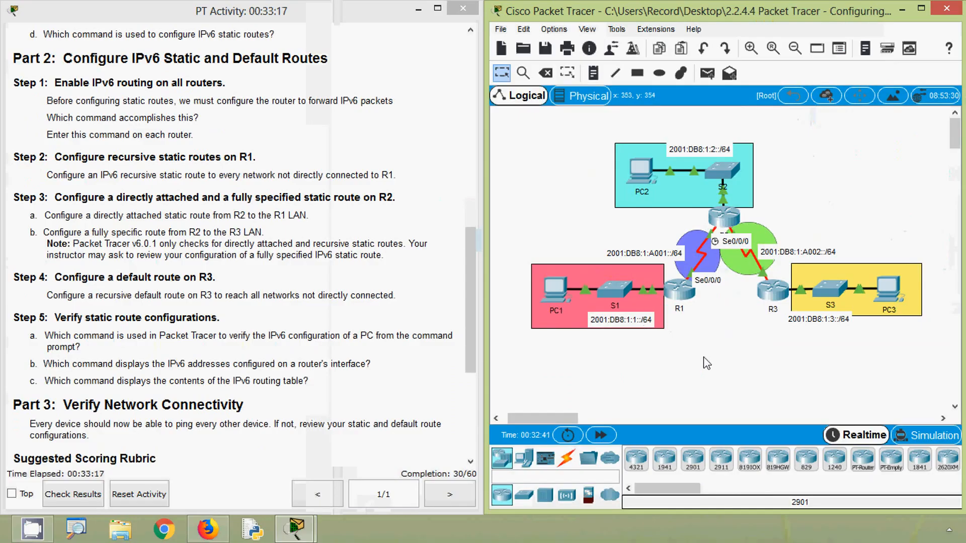
pyautogui.click(723, 227)
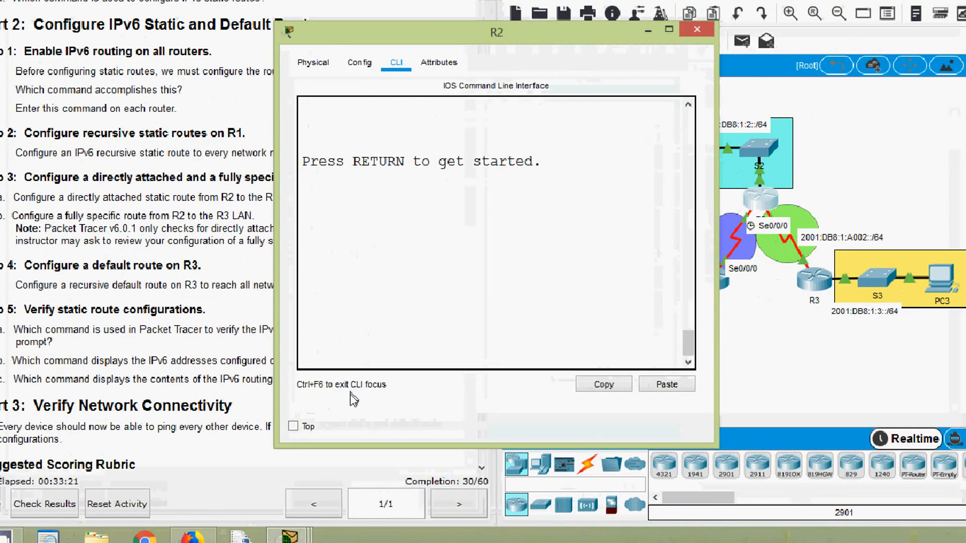
pyautogui.press('Return')
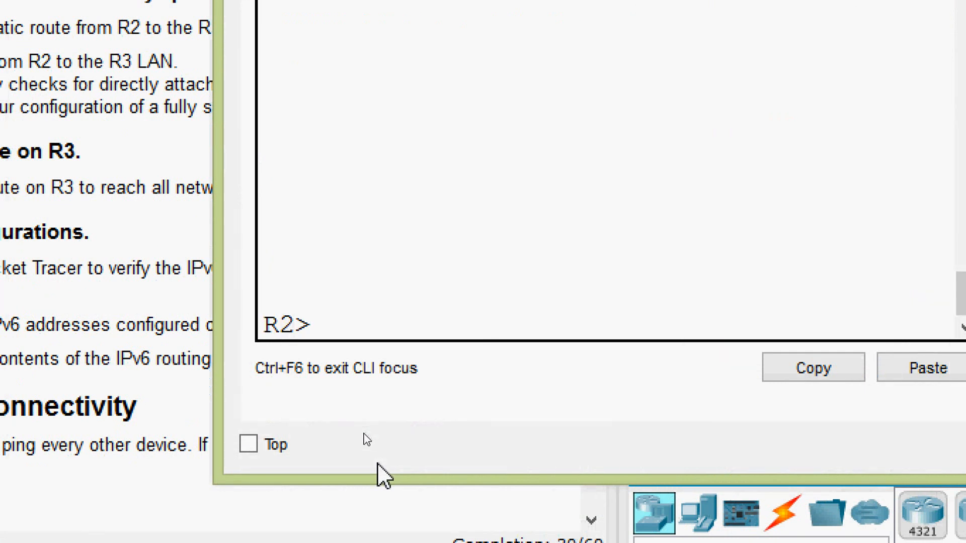
pyautogui.write('we')
pyautogui.press('BackSpace')
pyautogui.press('BackSpace')
pyautogui.write('ena')
pyautogui.press('Tab')
pyautogui.press('Return')
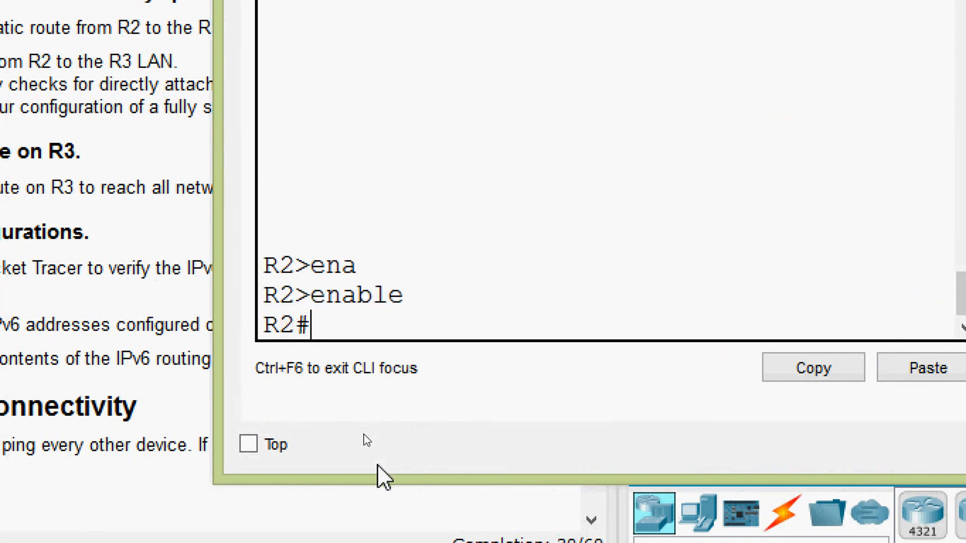
pyautogui.write('conf')
pyautogui.press('Tab')
pyautogui.write('t')
pyautogui.press('Tab')
pyautogui.press('Return')
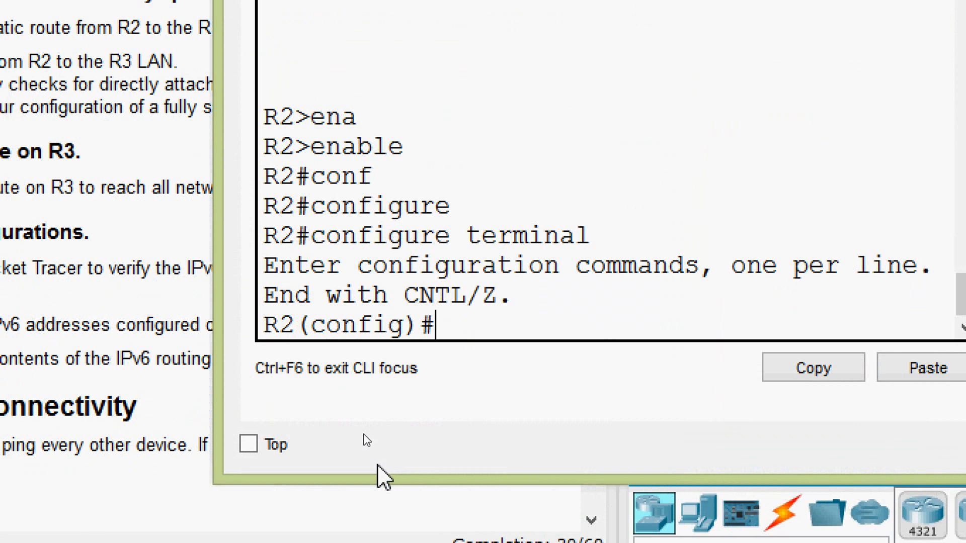
# Add R2's directly attached static route to the R1 LAN with ipv6 route 2001:DB8:1:1::/64 serial 0/0/0
pyautogui.write('ipv')
pyautogui.press('Tab')
pyautogui.write('route')
pyautogui.press('Tab')
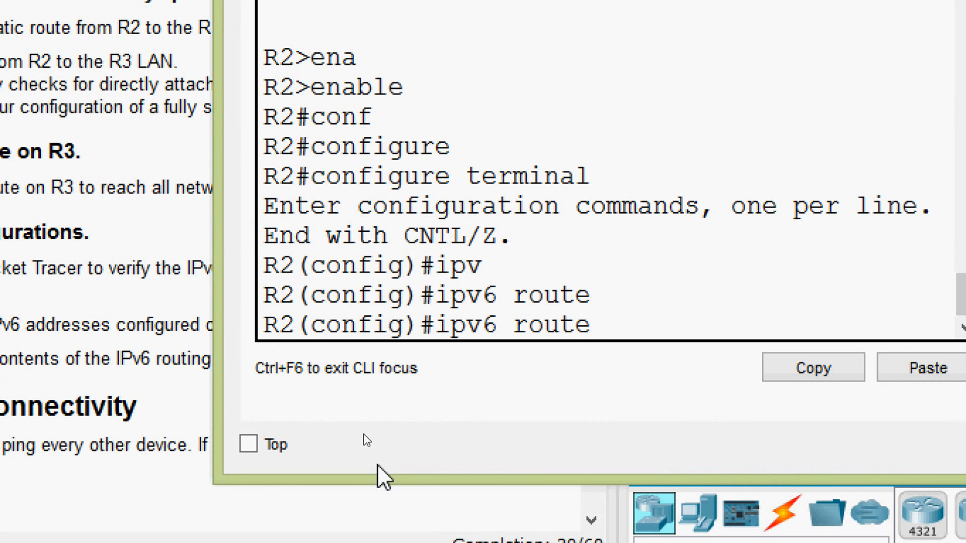
pyautogui.write('2001:')
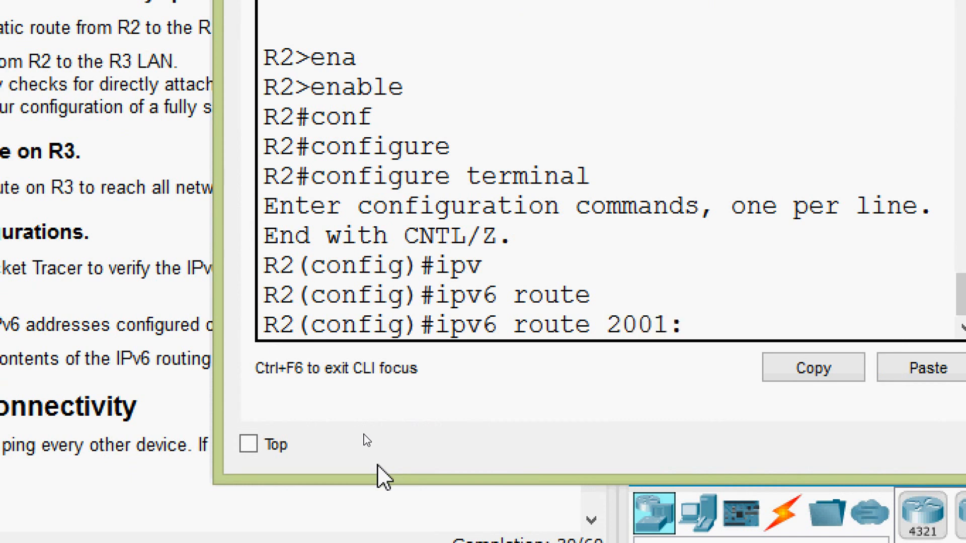
pyautogui.write('DB8')
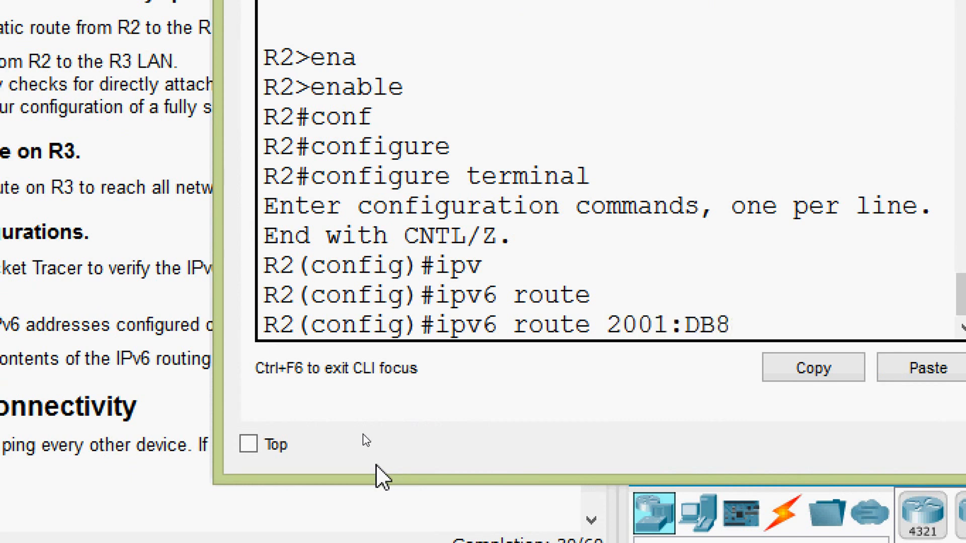
pyautogui.write(':1:1::')
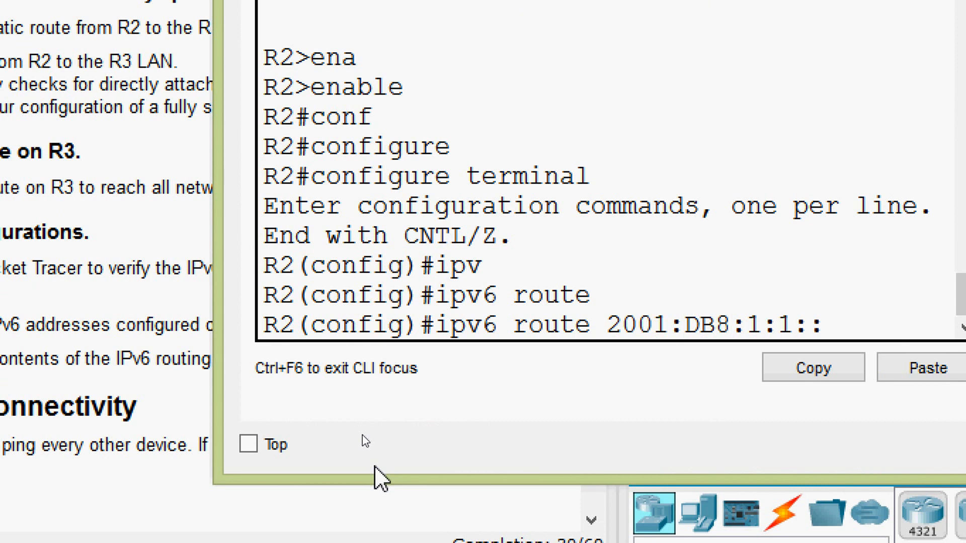
pyautogui.write('/64 SER')
pyautogui.press('Tab')
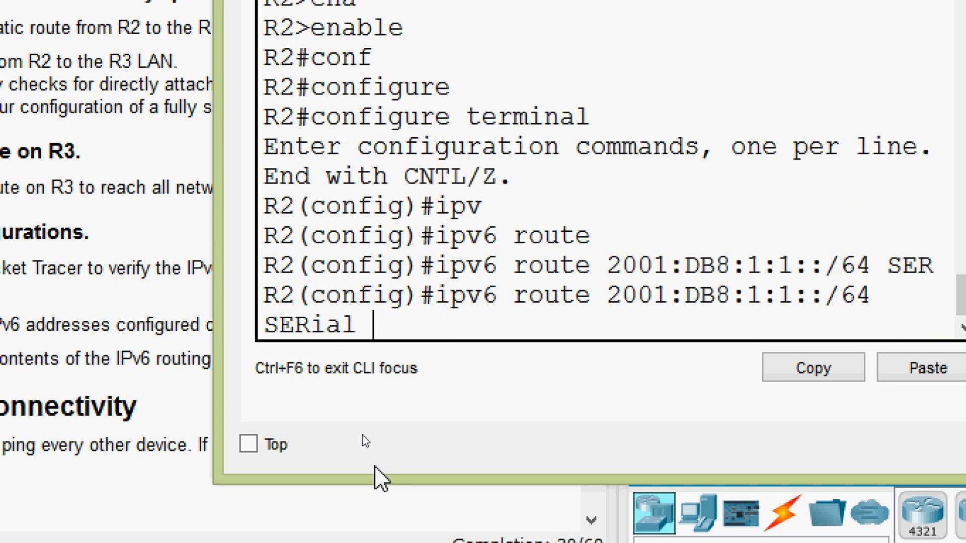
pyautogui.write('0/0/0')
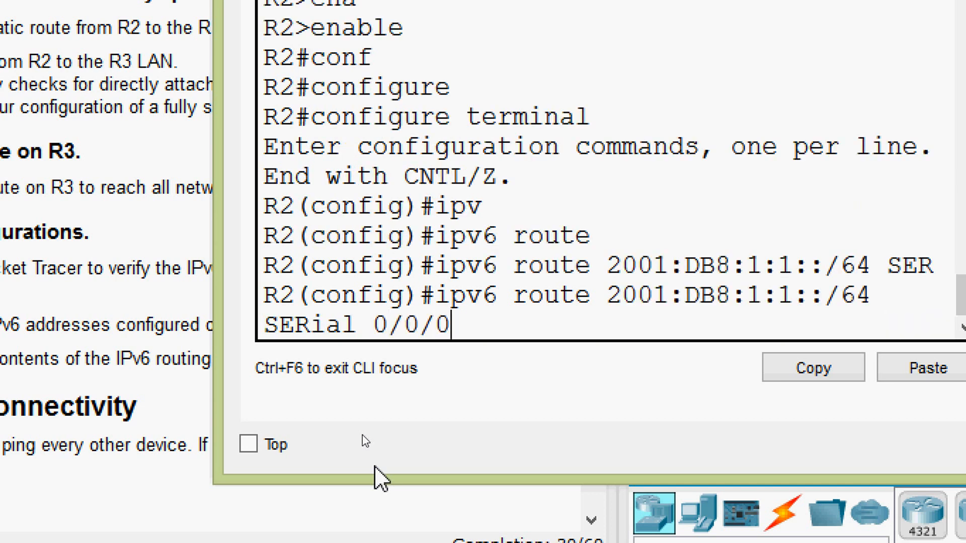
pyautogui.press('Return')
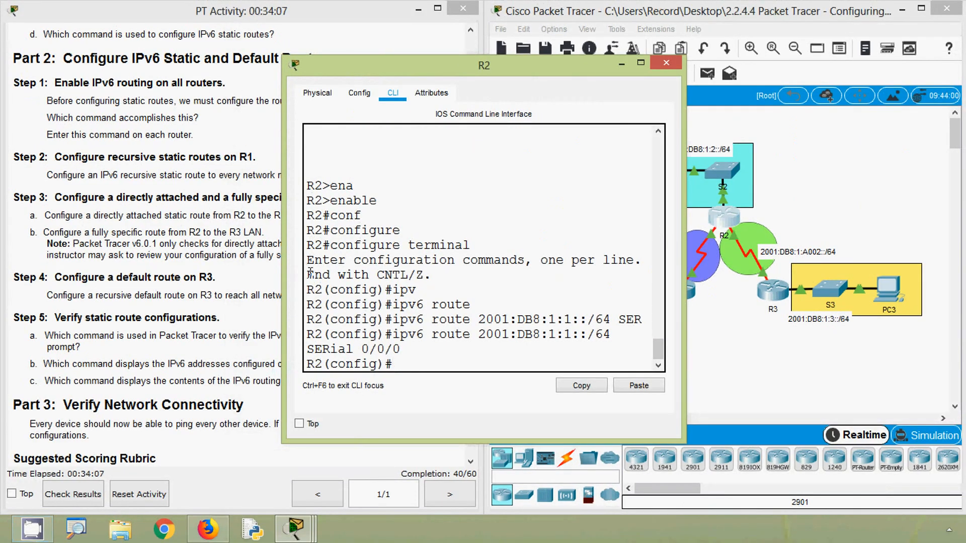
# Check the R3 LAN route instruction and the topology, and begin an ipv6 route command in R2's global configuration mode
pyautogui.click(249, 255)
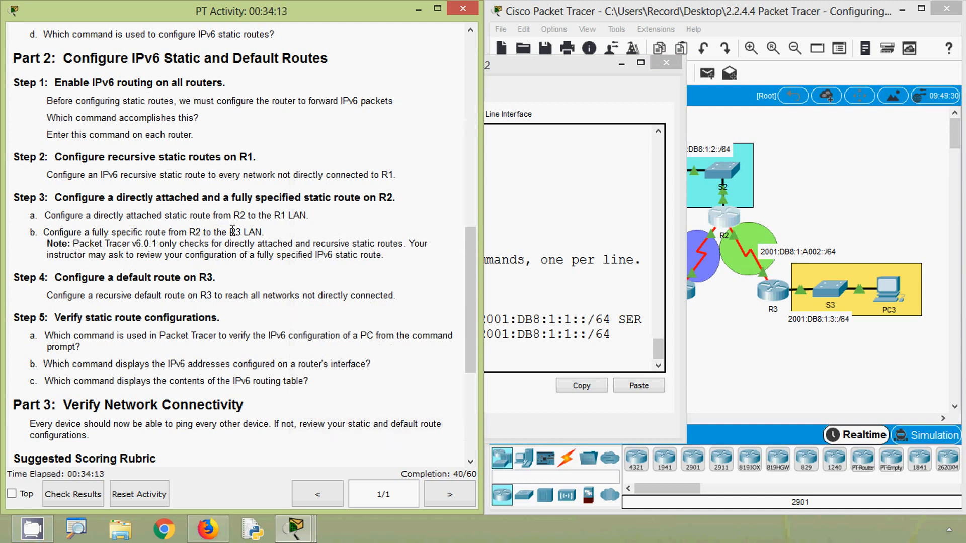
pyautogui.click(825, 349)
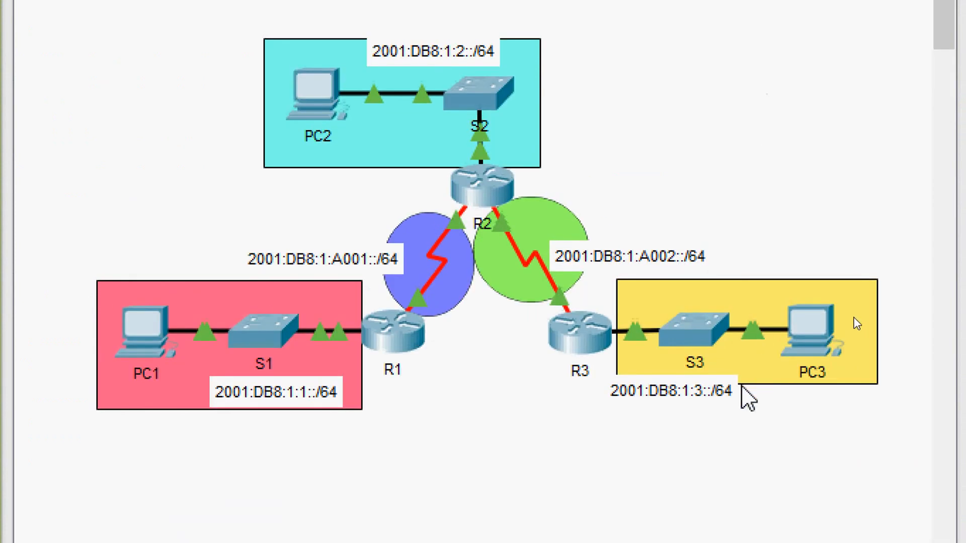
pyautogui.click(803, 325)
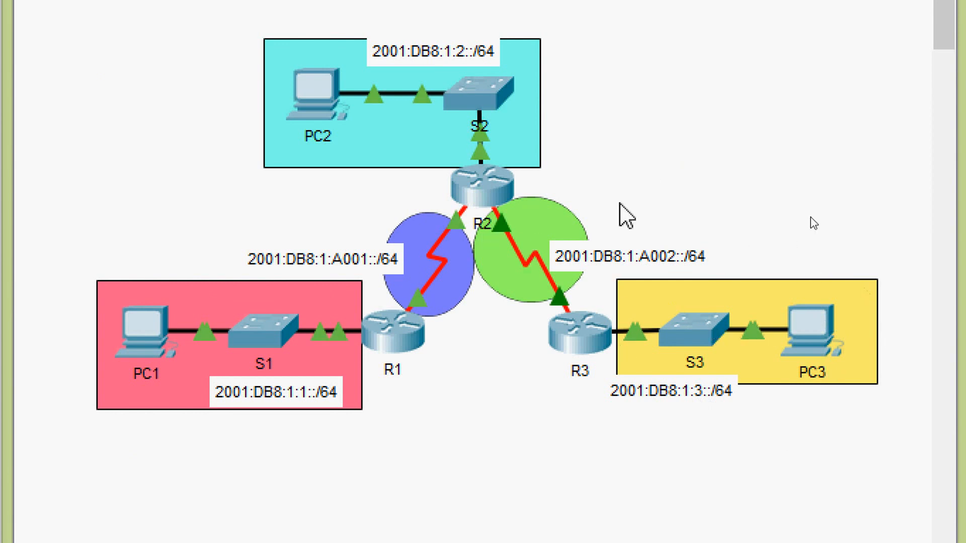
pyautogui.moveTo(498, 225)
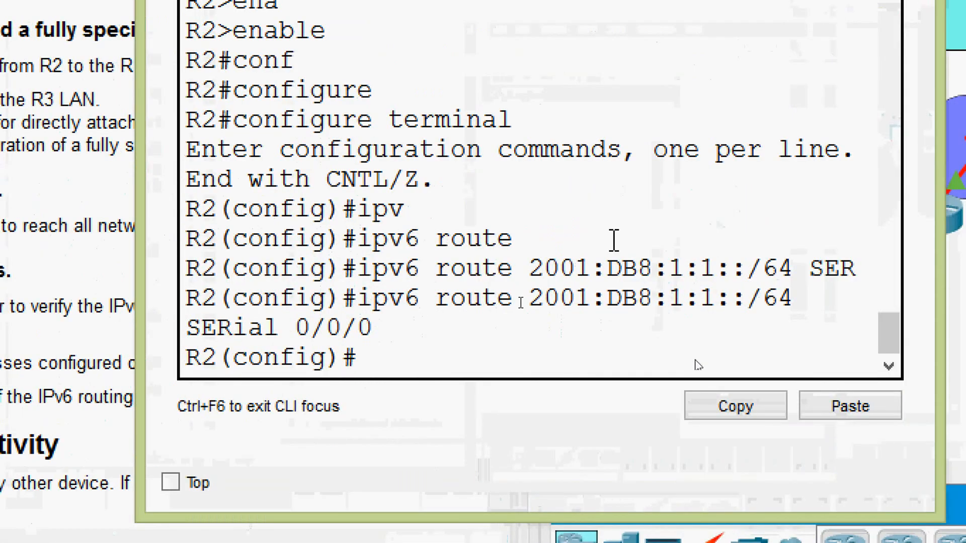
pyautogui.write('ipv')
pyautogui.press('Tab')
pyautogui.write('route')
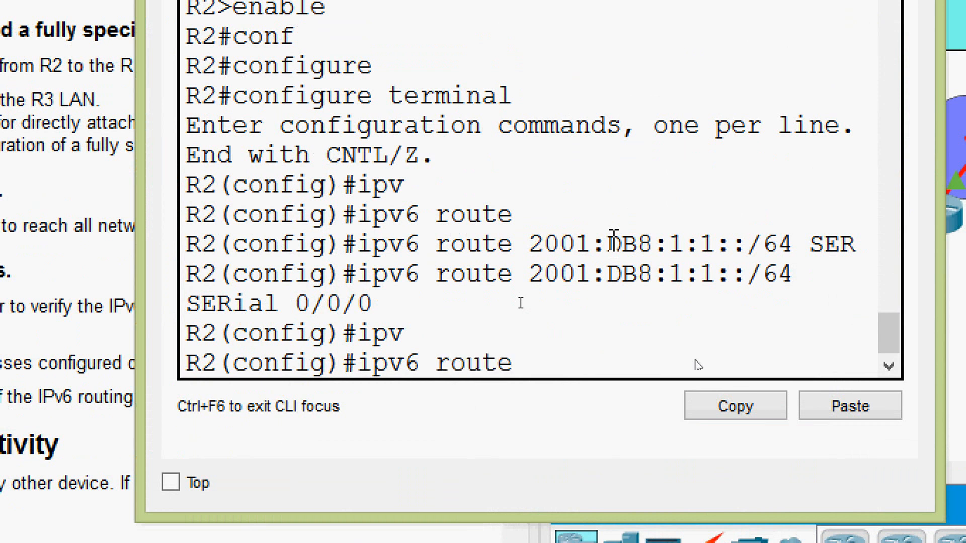
pyautogui.press('Tab')
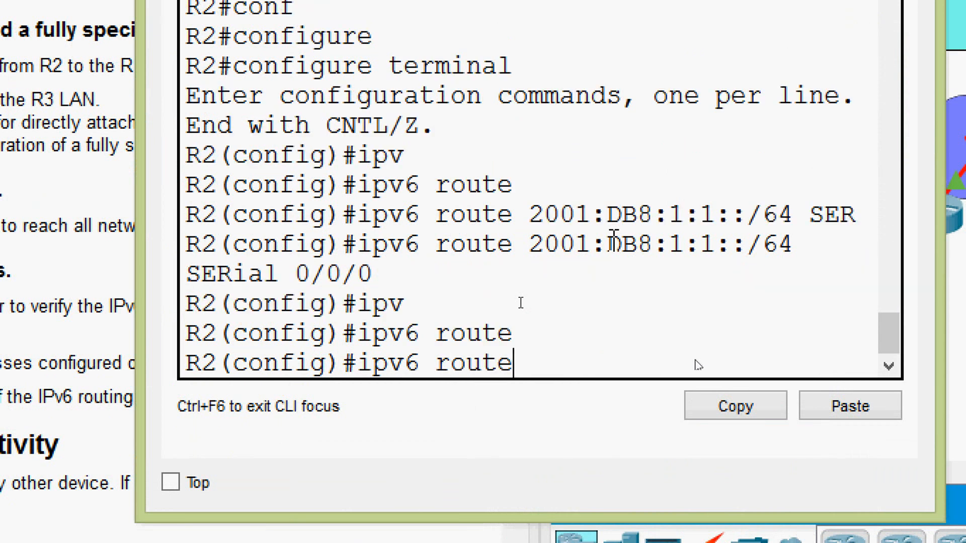
# Give R2's route command the R3 LAN destination 2001:DB8:1:3::/64 and the exit interface serial 0/0/1
pyautogui.write('2001')
pyautogui.press('BackSpace')
pyautogui.press('BackSpace')
pyautogui.press('BackSpace')
pyautogui.press('BackSpace')
pyautogui.write('2001')
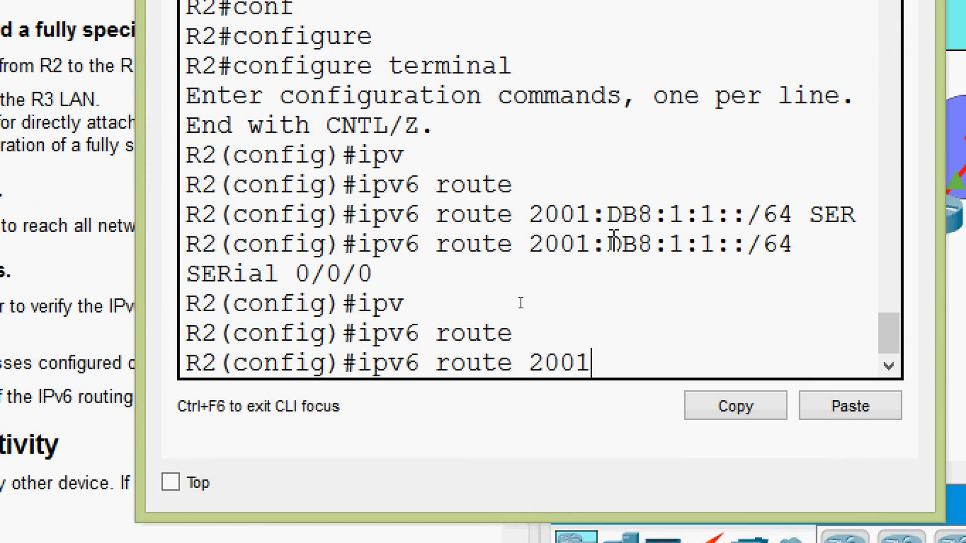
pyautogui.write(':DB')
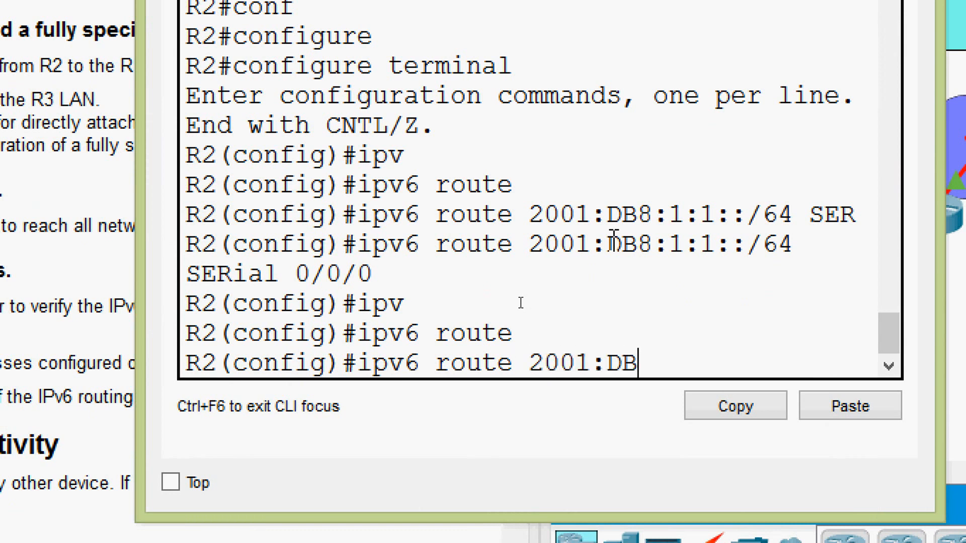
pyautogui.write('8:1:3')
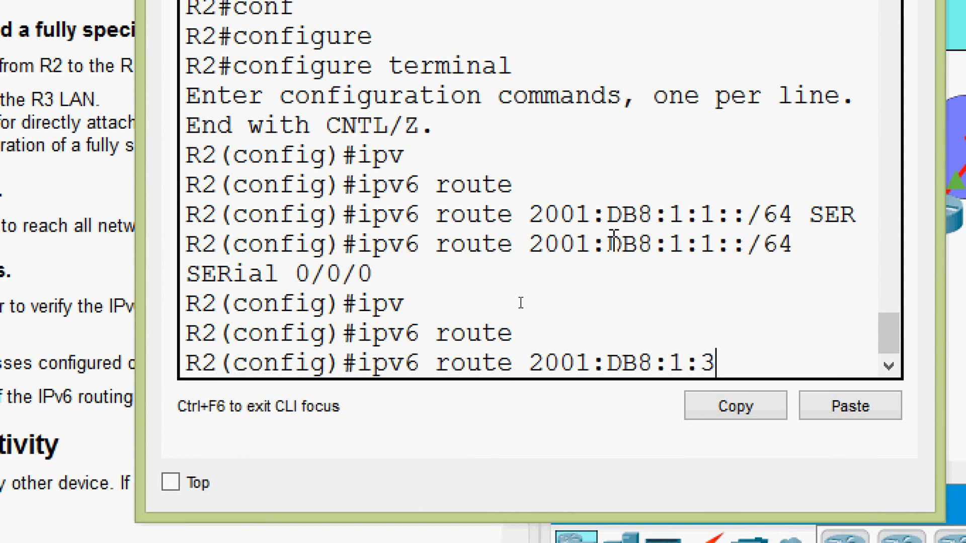
pyautogui.write('::/64')
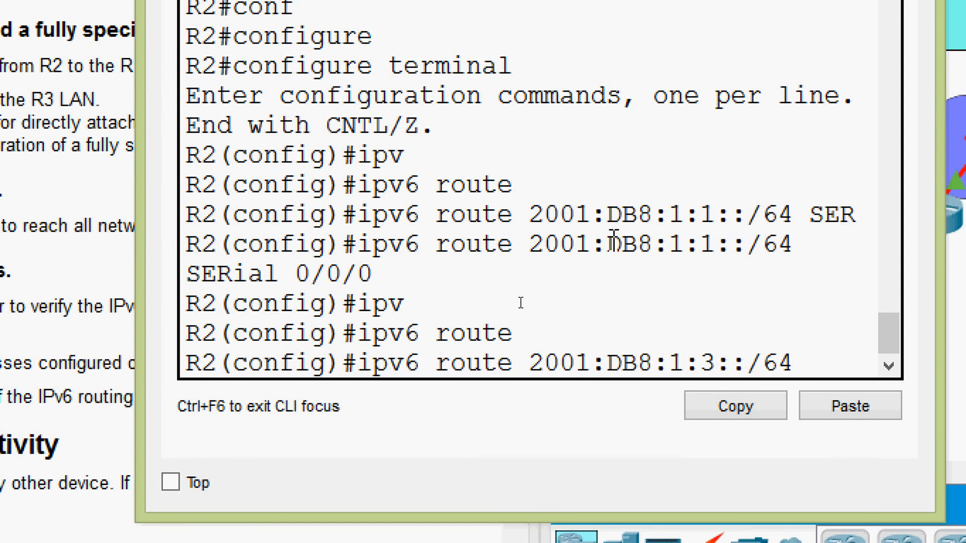
pyautogui.write(' ser')
pyautogui.press('Tab')
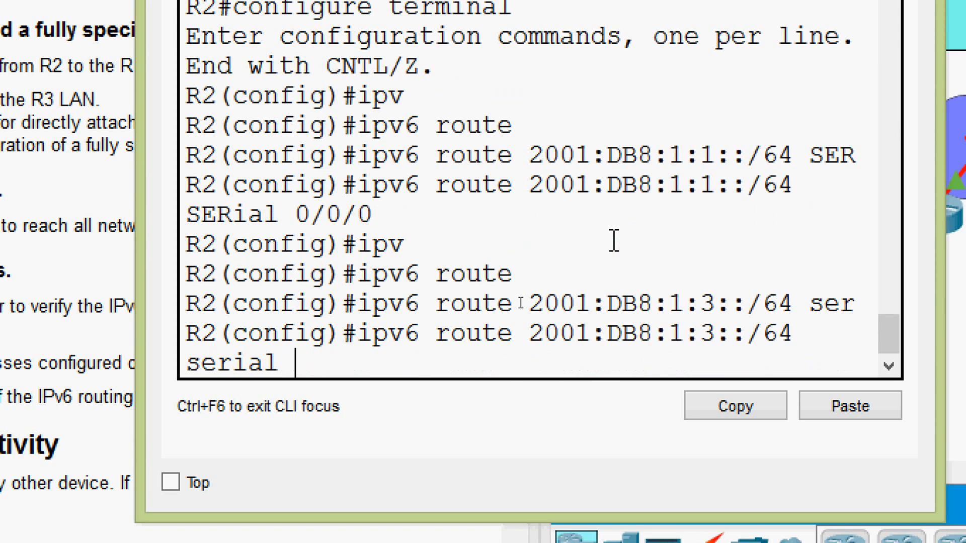
pyautogui.write('0/0/')
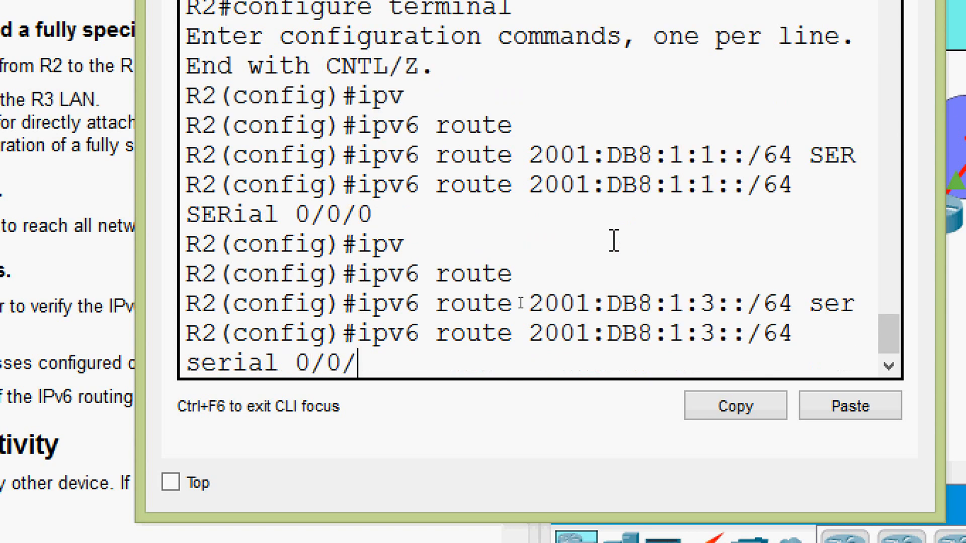
pyautogui.write('1')
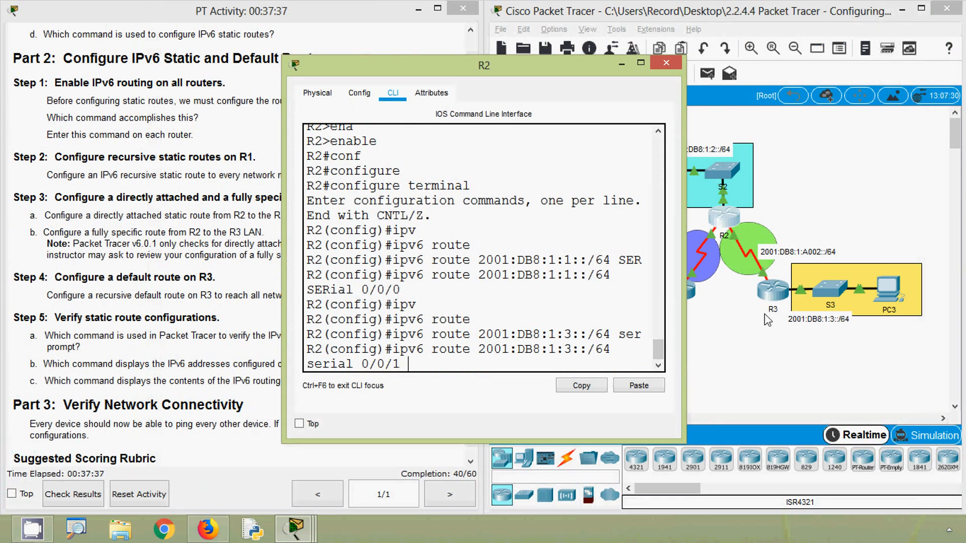
# Complete R2's fully specified route with R3's S0/0/1 address 2001:DB8:1:A002::2 from the addressing table, run it, and close R2's window
pyautogui.click(172, 211)
pyautogui.moveTo(470, 258); pyautogui.dragTo(466, 84)
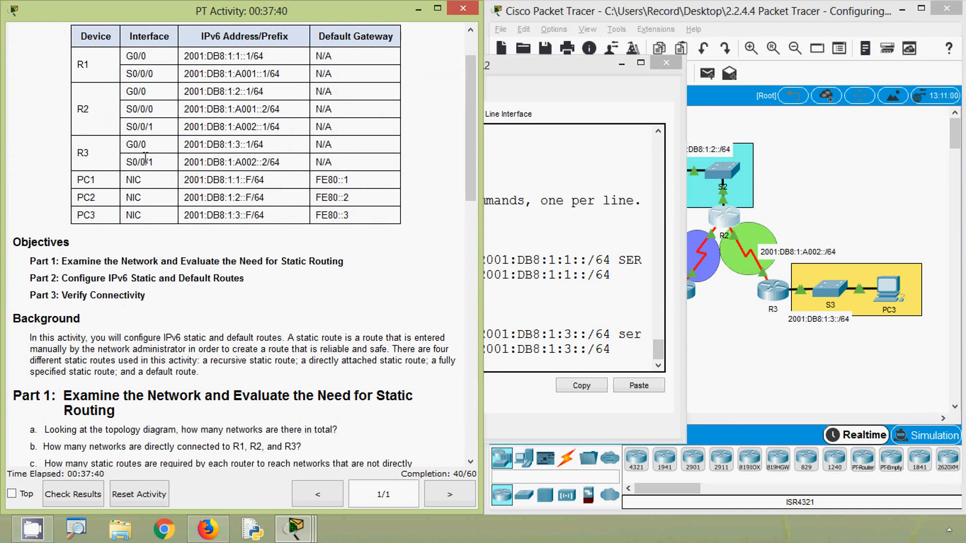
pyautogui.moveTo(184, 162); pyautogui.dragTo(266, 164)
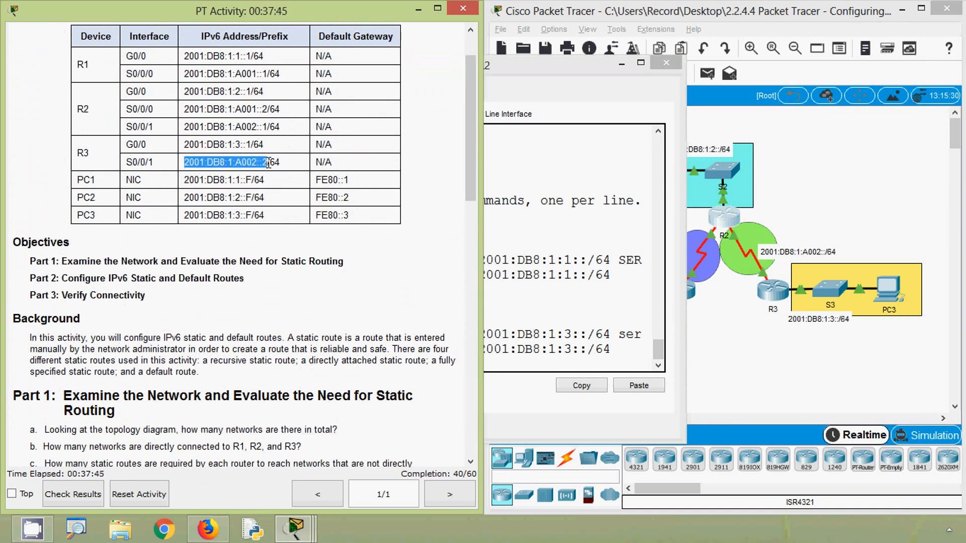
pyautogui.click(556, 333)
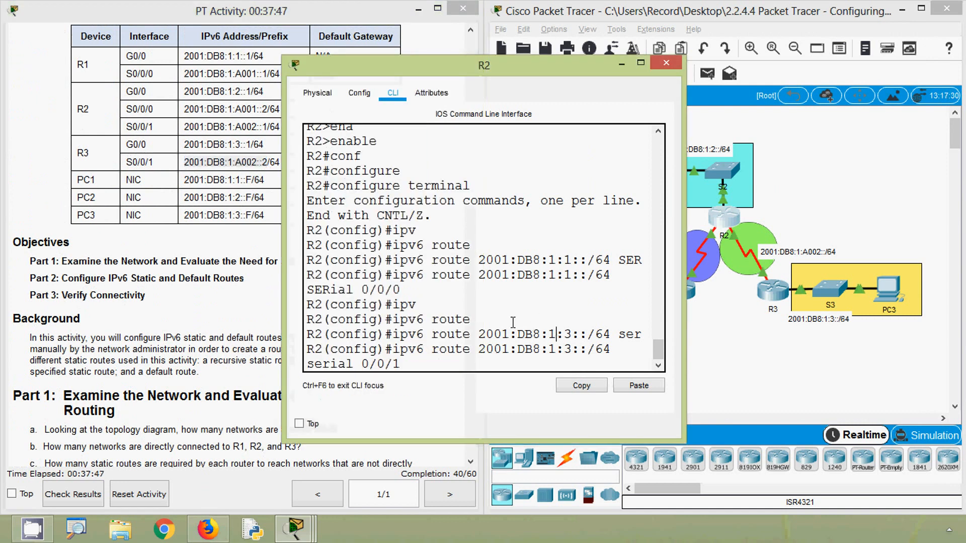
pyautogui.moveTo(682, 330); pyautogui.dragTo(929, 337)
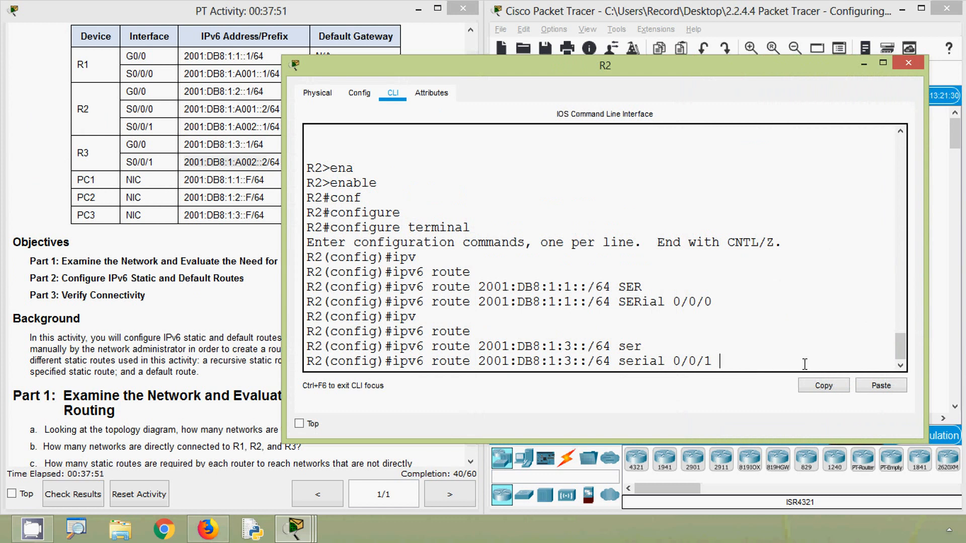
pyautogui.click(866, 389)
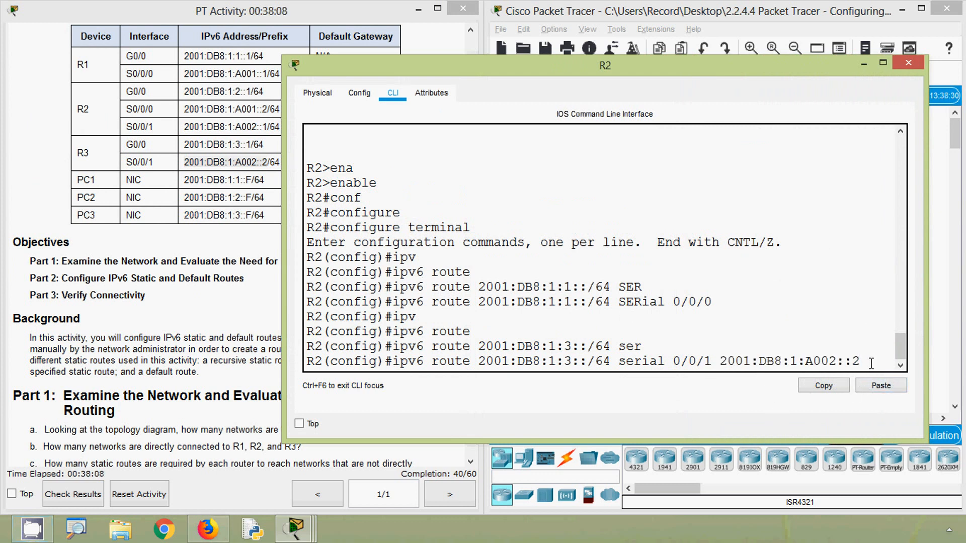
pyautogui.press('Return')
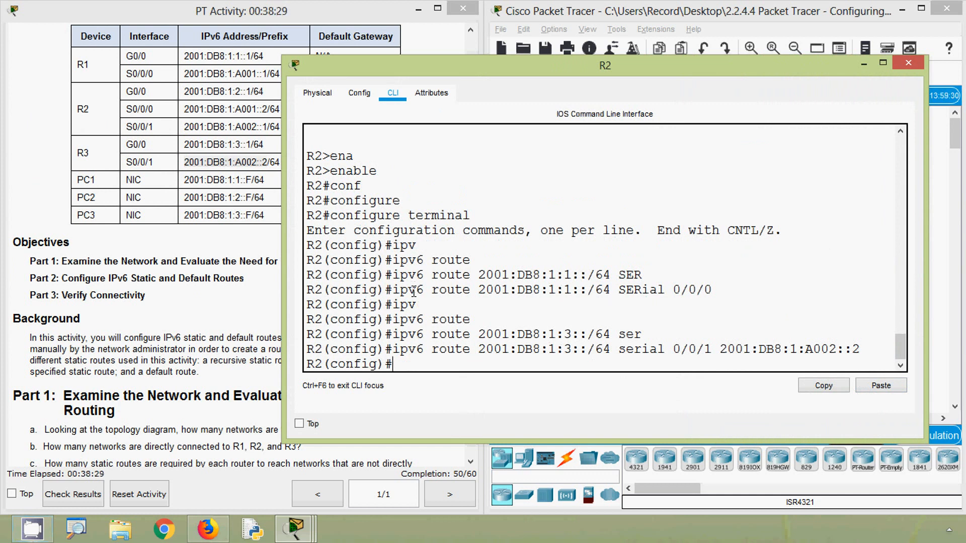
pyautogui.click(905, 66)
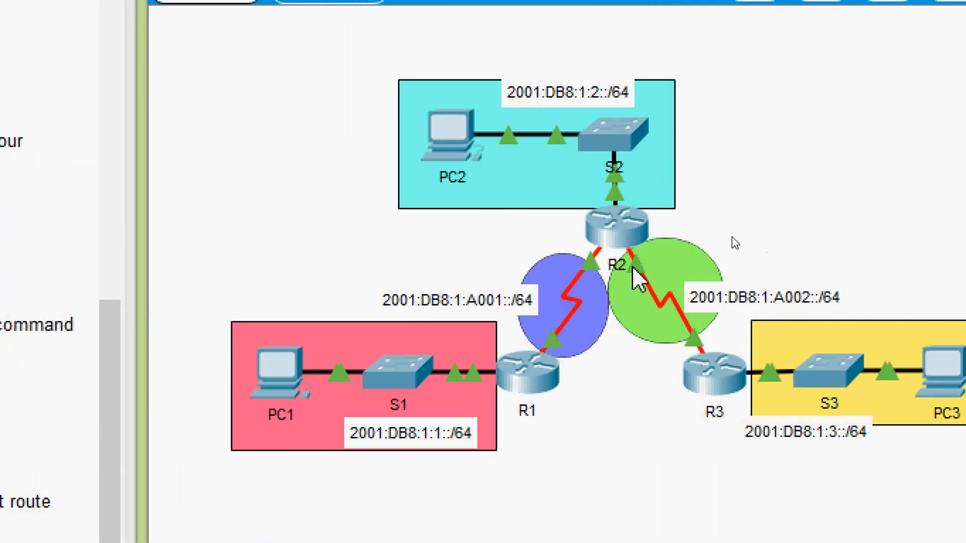
# Copy R2's S0/0/1 address 2001:DB8:1:A002::1, without the prefix length, from the IPv6 addressing table
pyautogui.moveTo(632, 268)
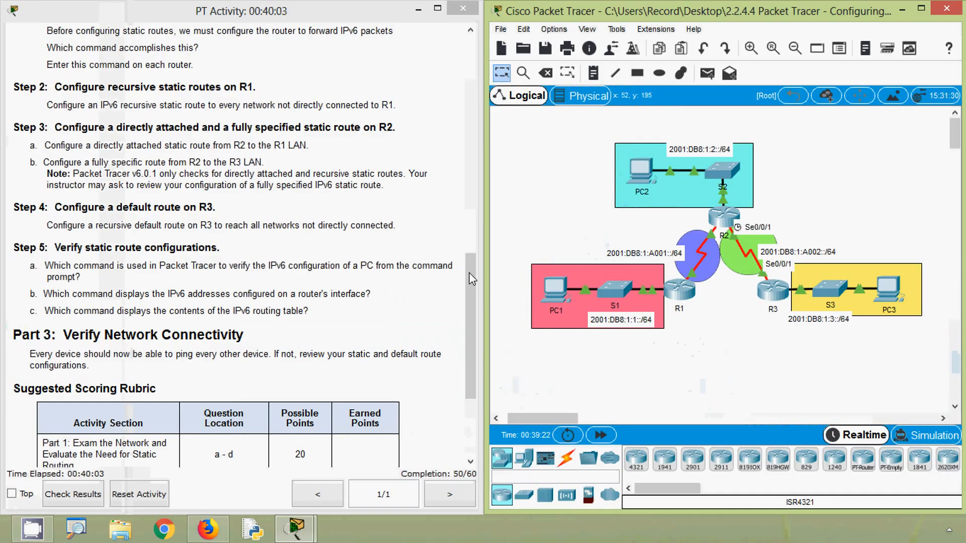
pyautogui.moveTo(107, 337); pyautogui.dragTo(110, 281)
pyautogui.moveTo(471, 243); pyautogui.dragTo(466, 56)
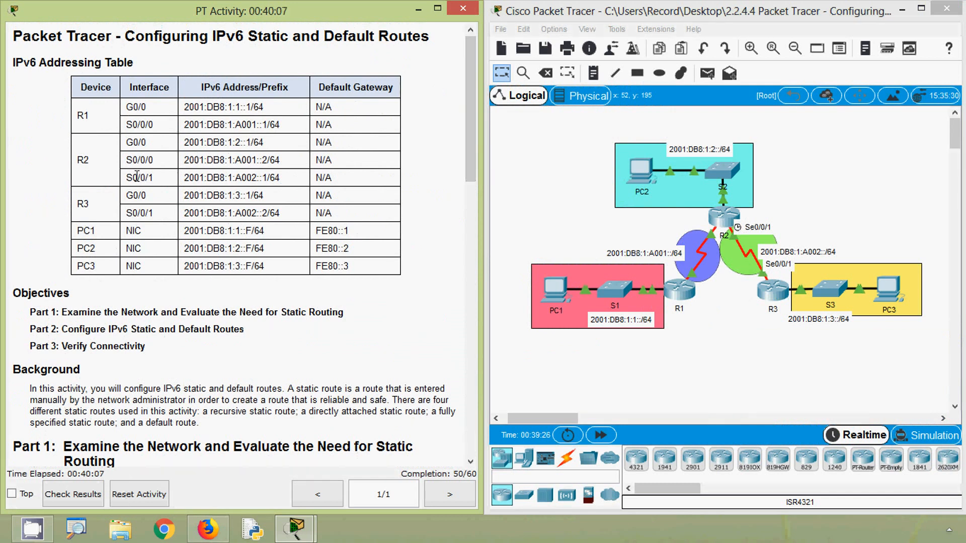
pyautogui.moveTo(184, 178); pyautogui.dragTo(266, 178)
pyautogui.hotkey('ctrl', 'c')
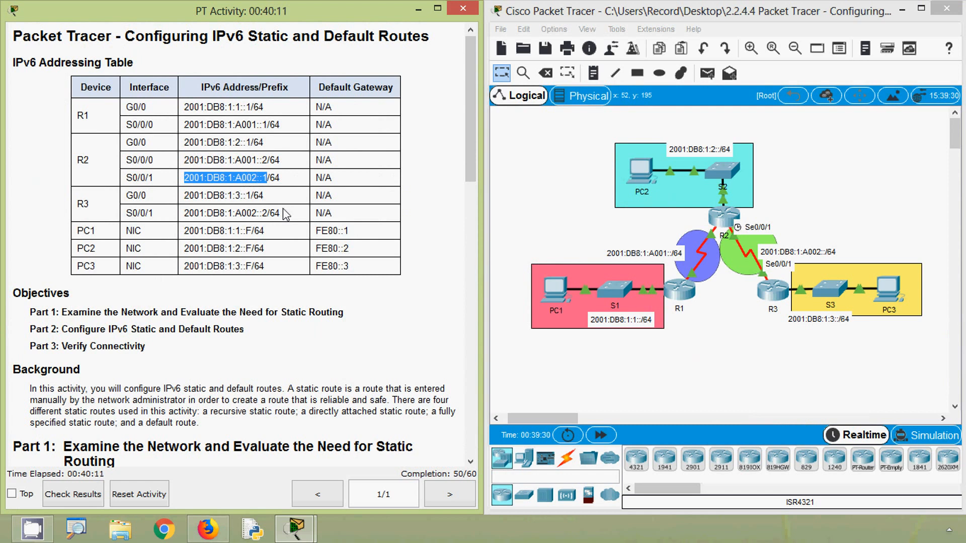
# Open router R3's command line and enter global configuration mode with enable and configure terminal
pyautogui.click(708, 360)
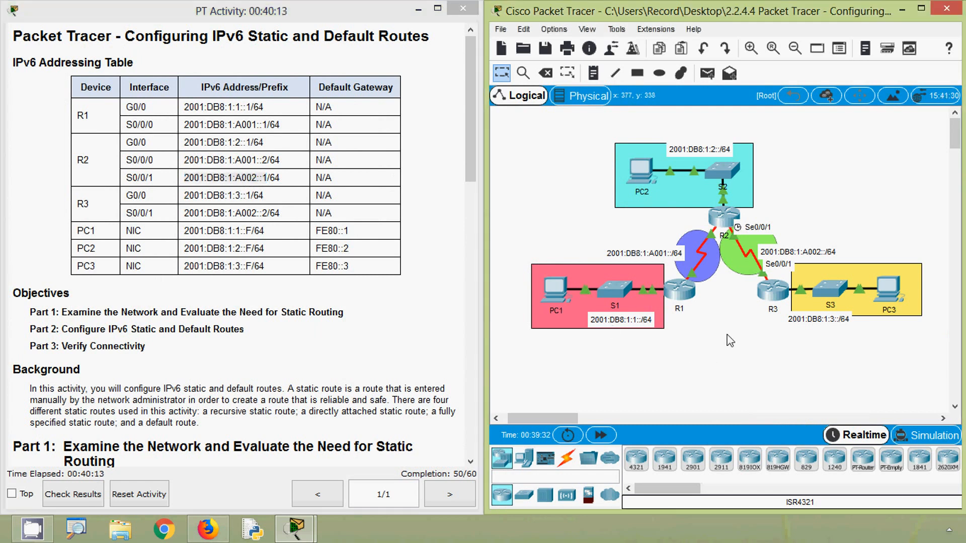
pyautogui.click(773, 301)
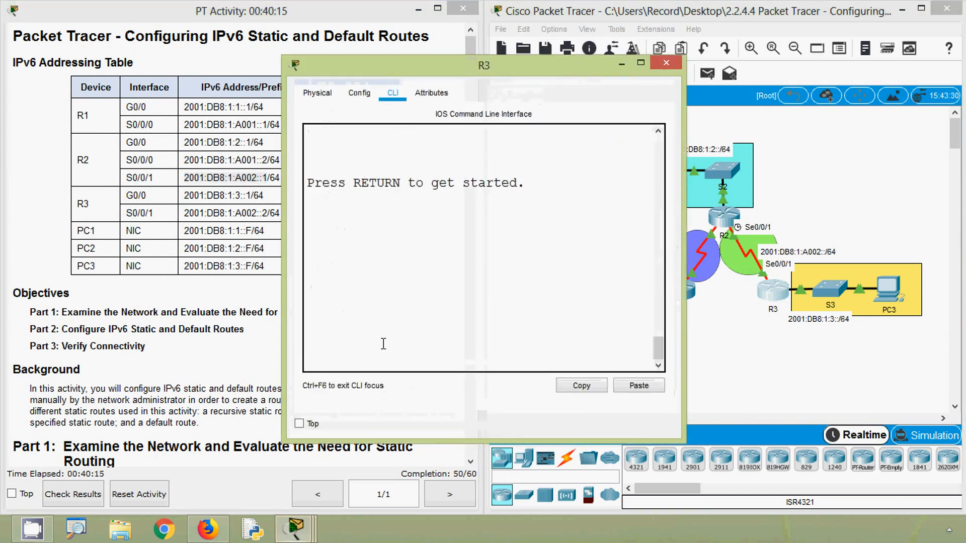
pyautogui.press('Return')
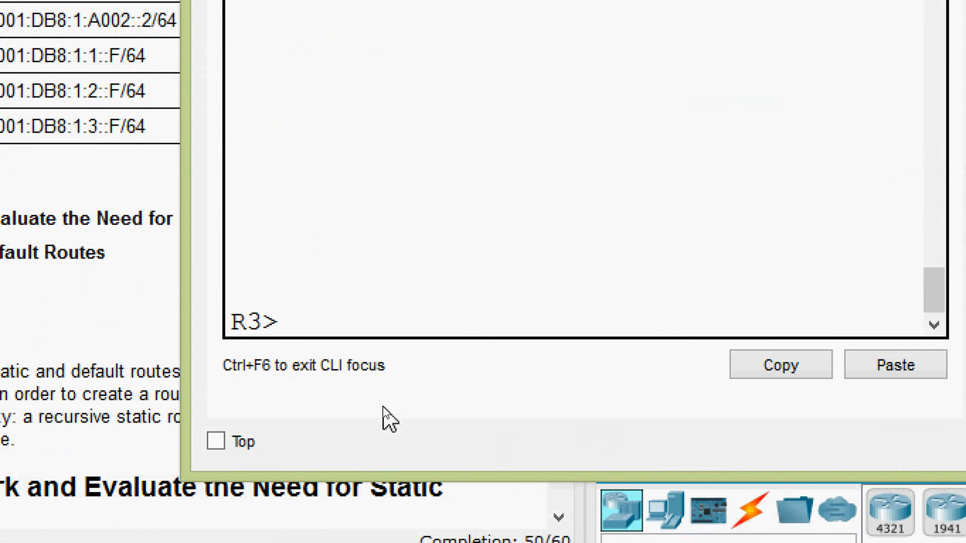
pyautogui.write('ena')
pyautogui.press('Tab')
pyautogui.press('Return')
pyautogui.write('conf')
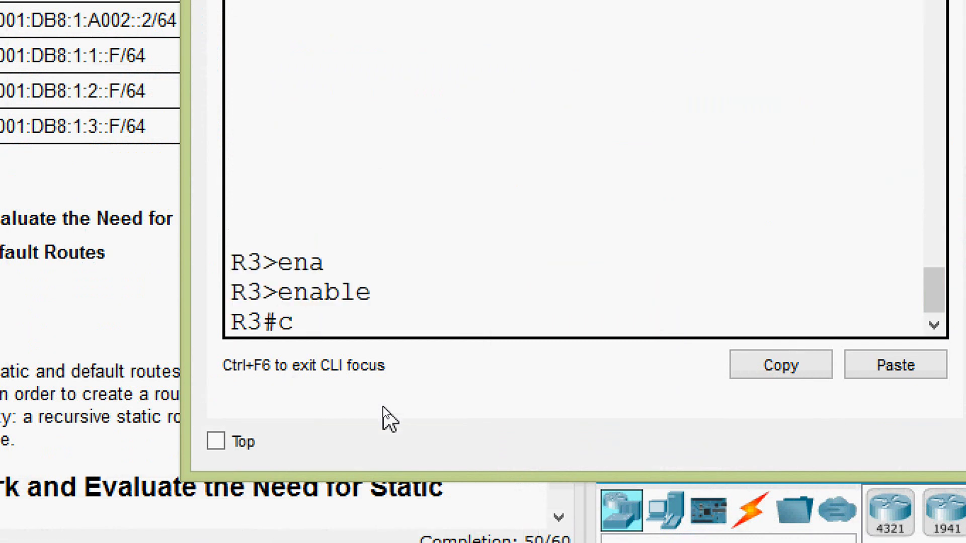
pyautogui.press('Tab')
pyautogui.press('Tab')
pyautogui.press('Return')
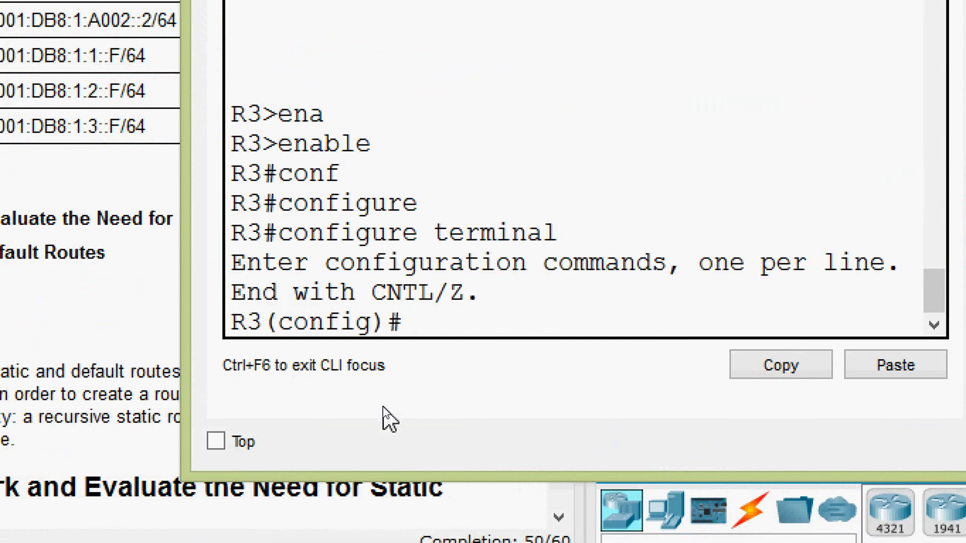
# Add R3's recursive default route with ipv6 route ::/0 2001:DB8:1:A002::1, using the copied address as next hop
pyautogui.write('ipv')
pyautogui.press('Tab')
pyautogui.write('ro')
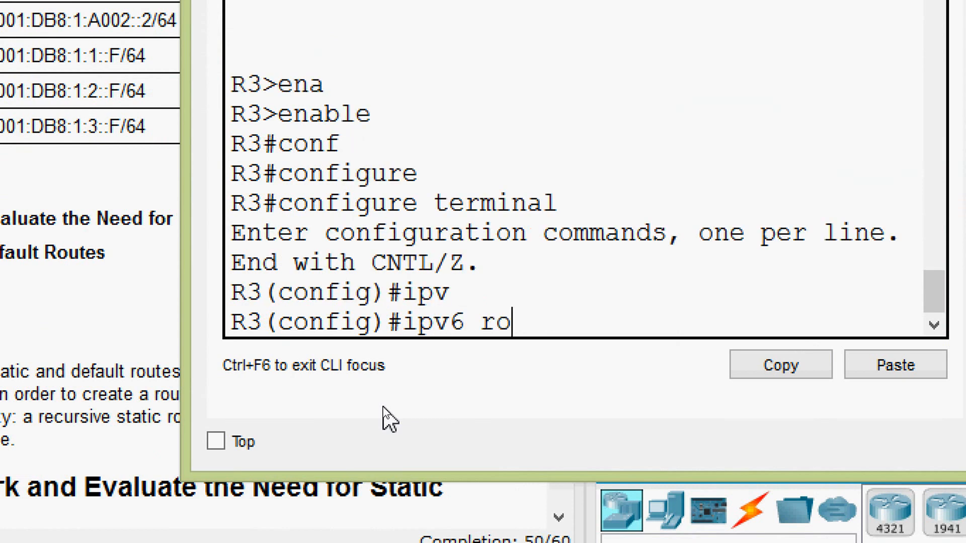
pyautogui.press('Tab')
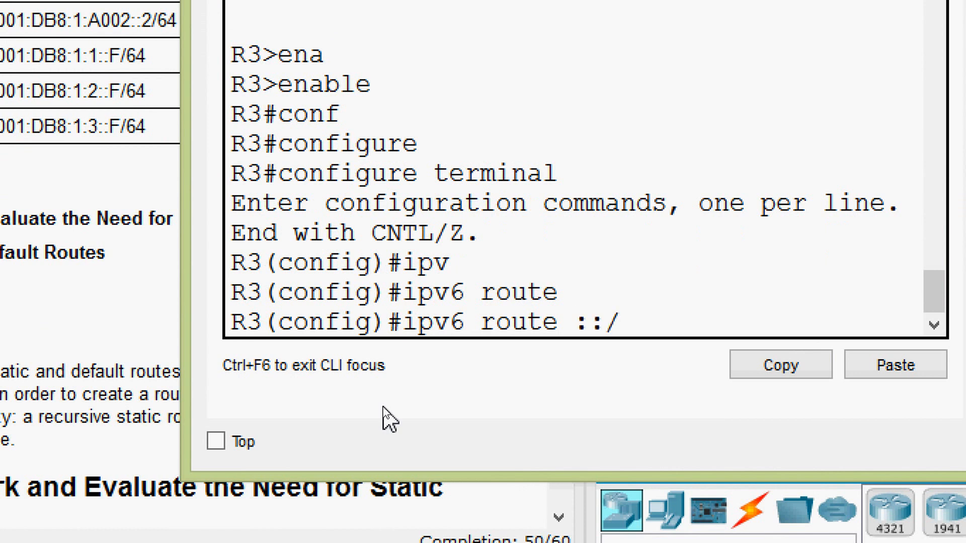
pyautogui.write('::/0')
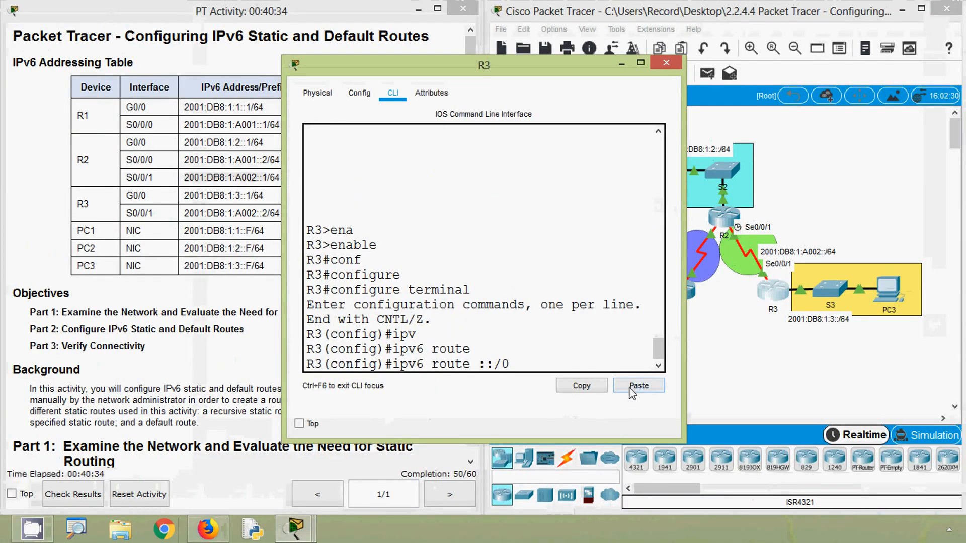
pyautogui.click(633, 393)
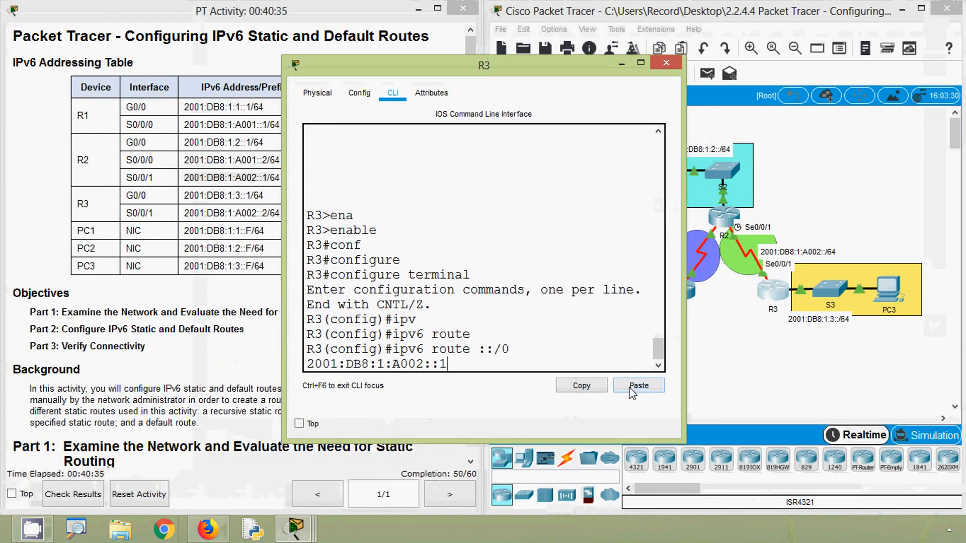
pyautogui.moveTo(683, 326); pyautogui.dragTo(838, 327)
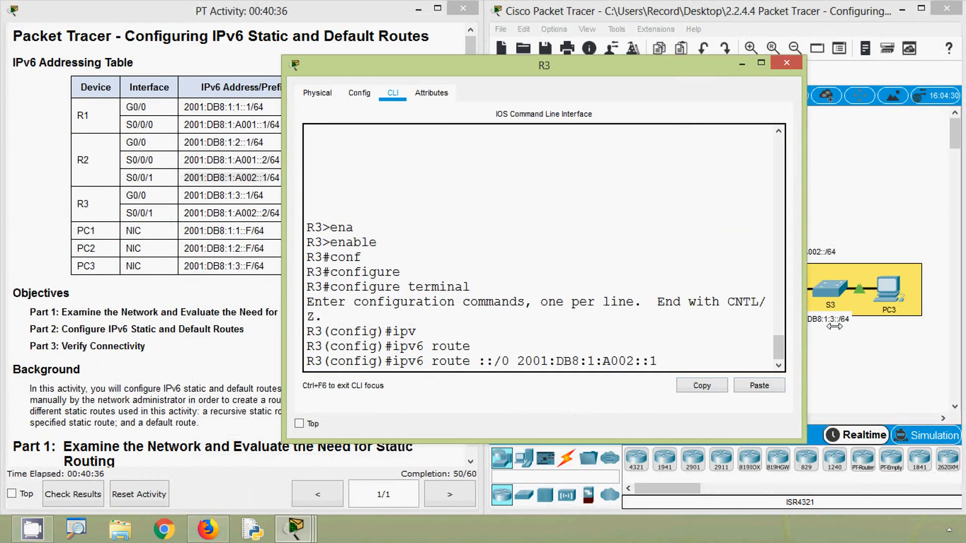
pyautogui.moveTo(663, 362)
pyautogui.mouseDown()
pyautogui.moveTo(307, 361)
pyautogui.moveTo(666, 361)
pyautogui.mouseUp()
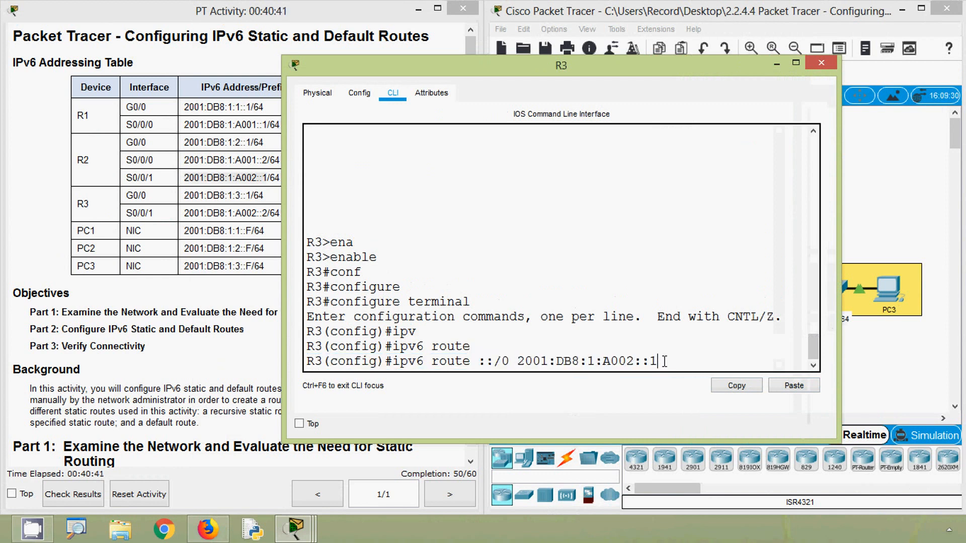
pyautogui.press('Return')
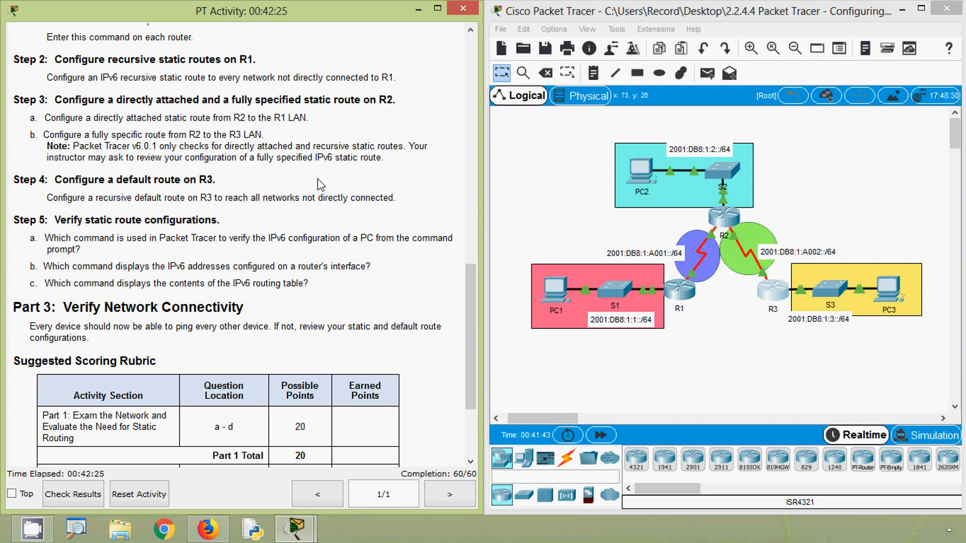
# Display PC1's IPv6 configuration by running ipv6config in its command prompt
pyautogui.click(551, 285)
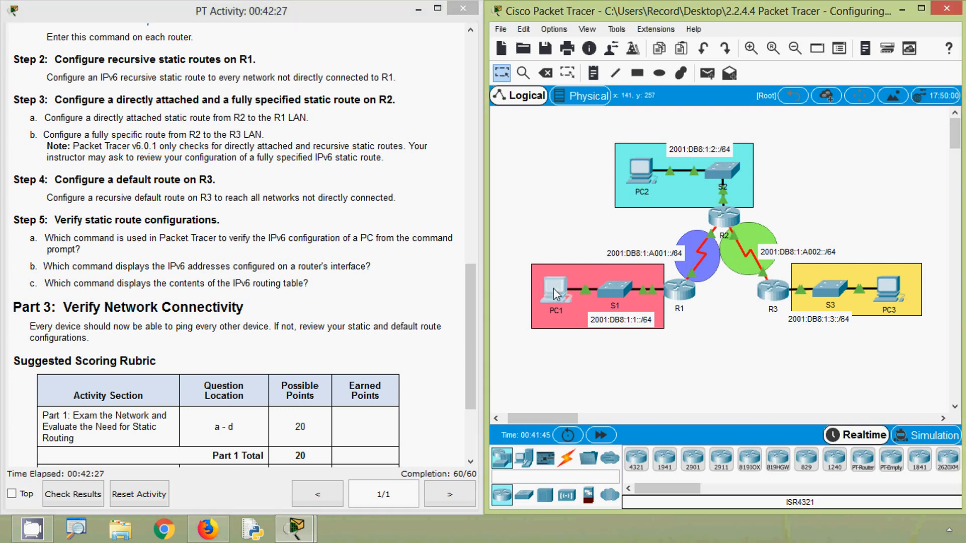
pyautogui.click(550, 296)
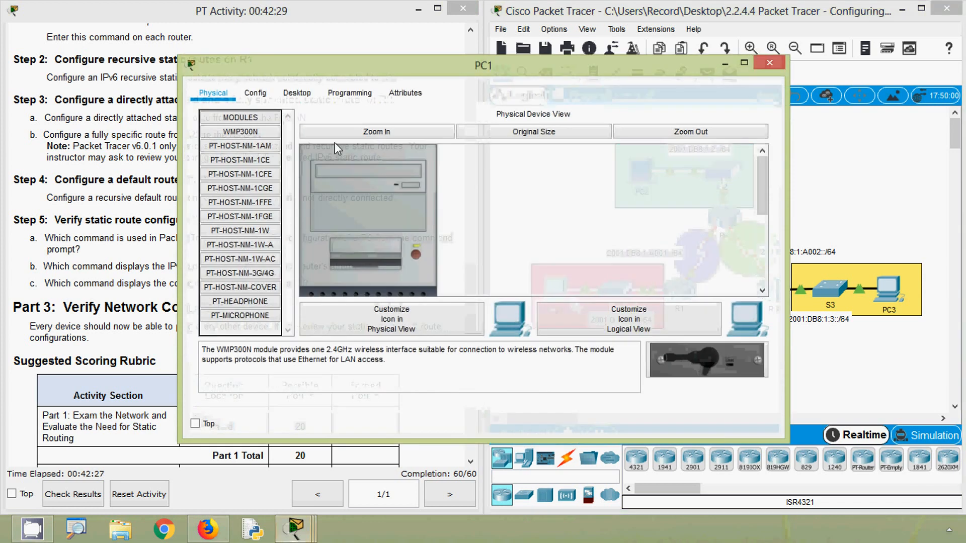
pyautogui.click(296, 93)
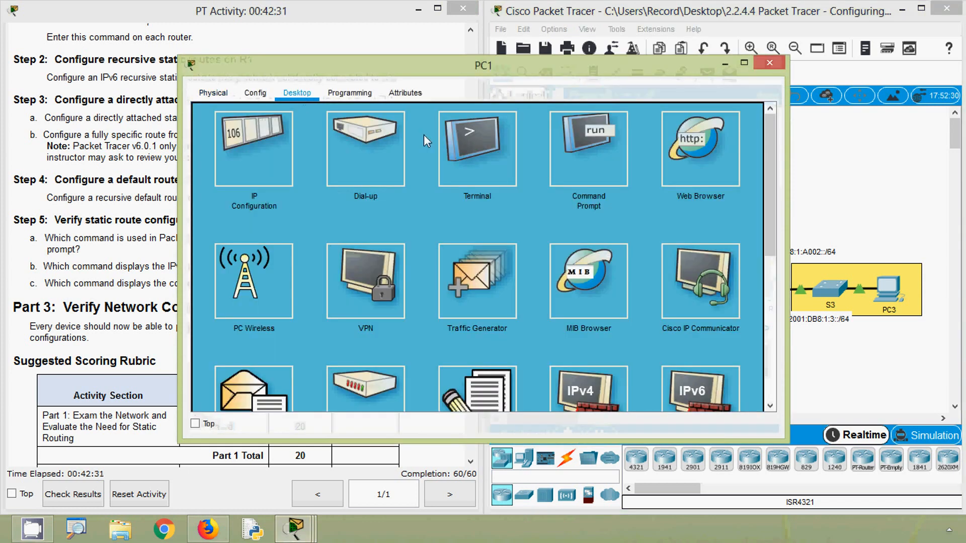
pyautogui.click(605, 168)
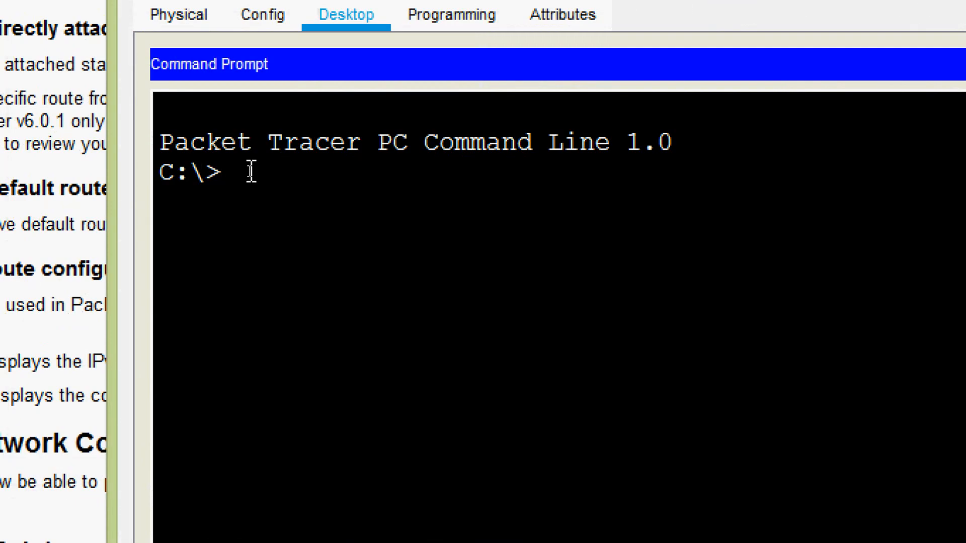
pyautogui.write('ipv6config')
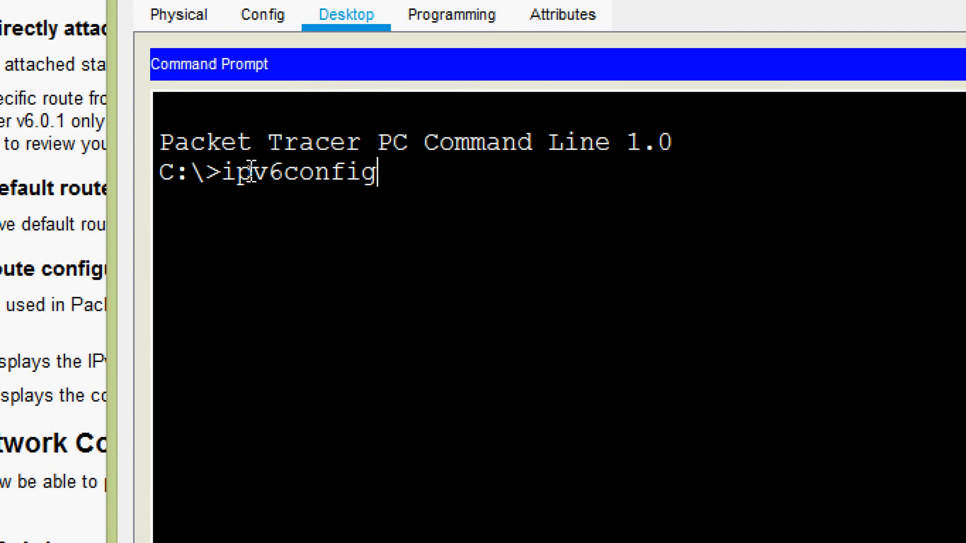
pyautogui.press('Return')
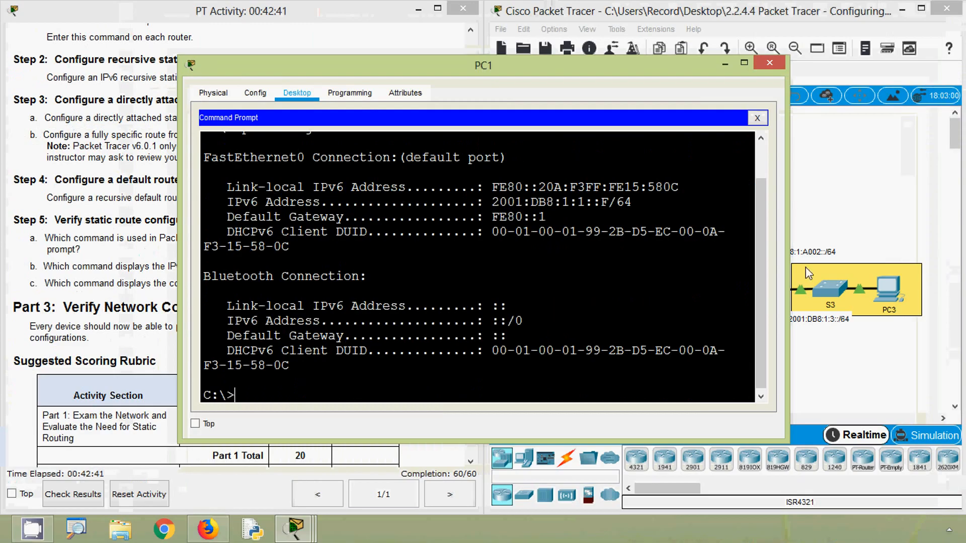
# Widen PC1's window, examine the link-local and global IPv6 addresses of its FastEthernet0 connection, and close the window
pyautogui.moveTo(787, 261); pyautogui.dragTo(916, 261)
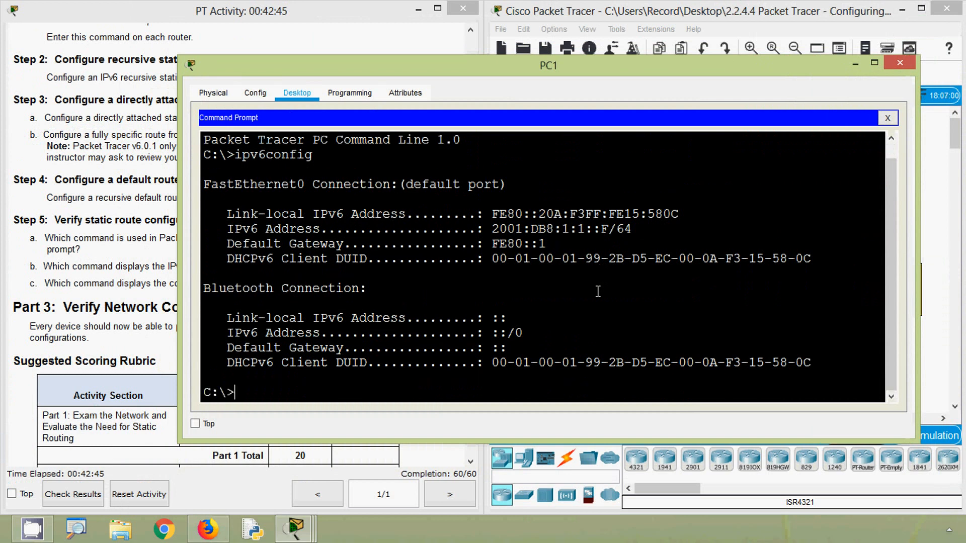
pyautogui.moveTo(493, 214); pyautogui.dragTo(674, 216)
pyautogui.moveTo(493, 229); pyautogui.dragTo(630, 230)
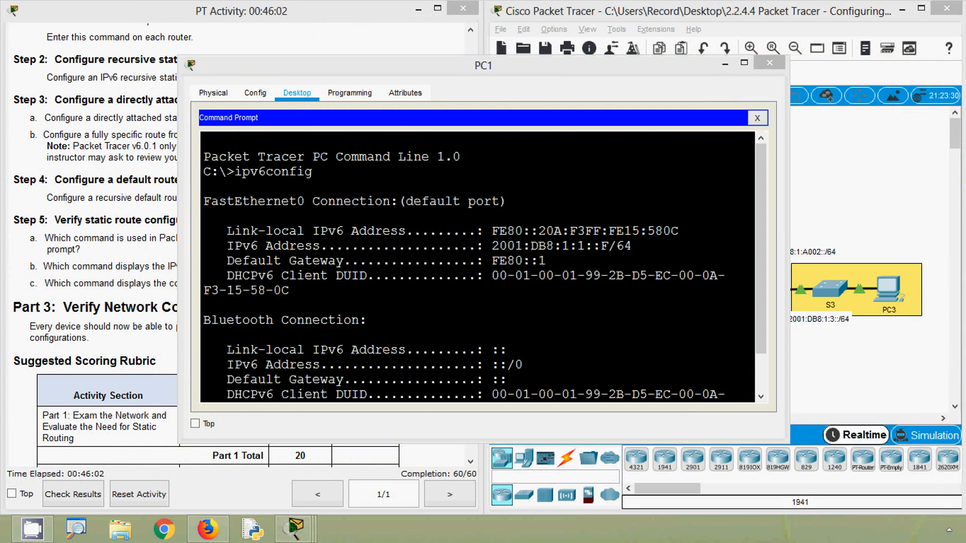
pyautogui.click(781, 64)
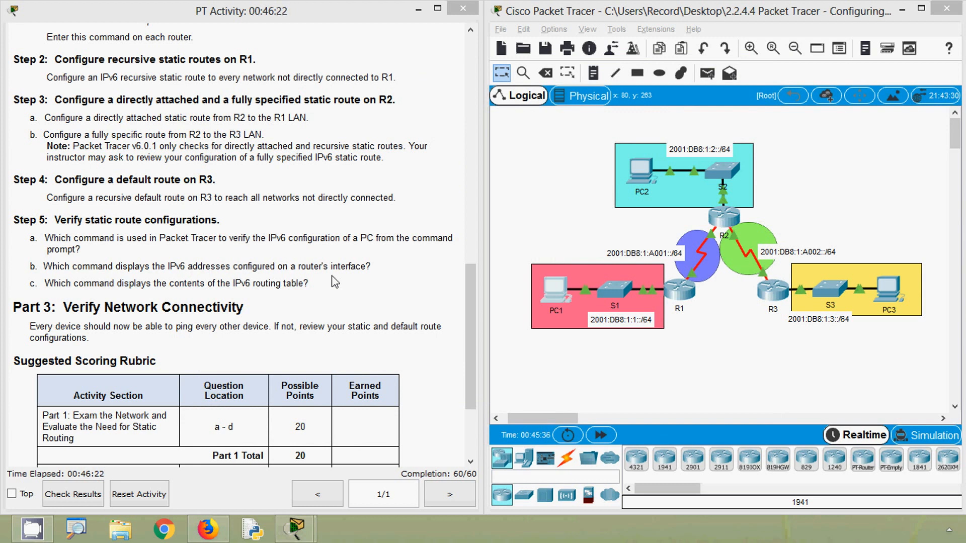
# Open router R2's command line and leave global configuration mode for privileged EXEC mode
pyautogui.click(726, 221)
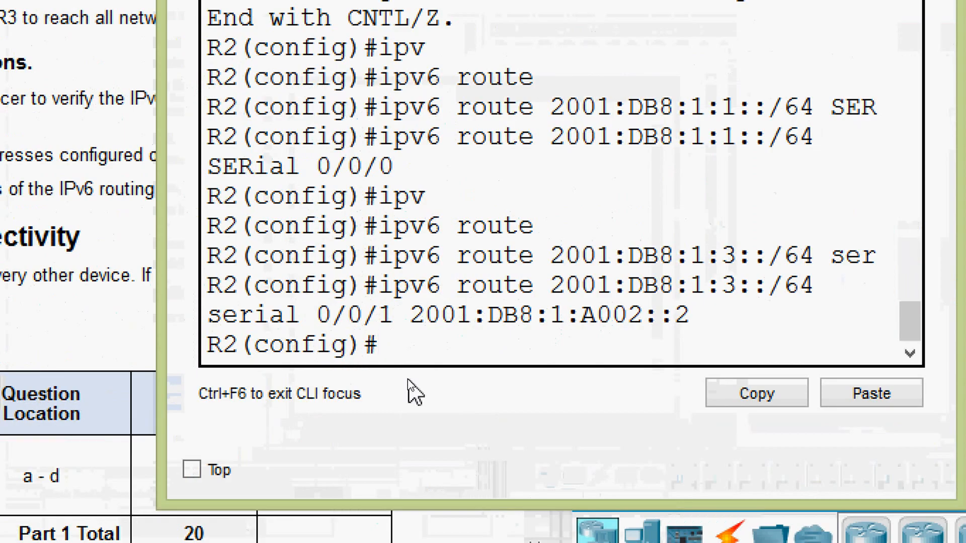
pyautogui.hotkey('ctrl', 'z')
pyautogui.press('Return')
pyautogui.press('Return')
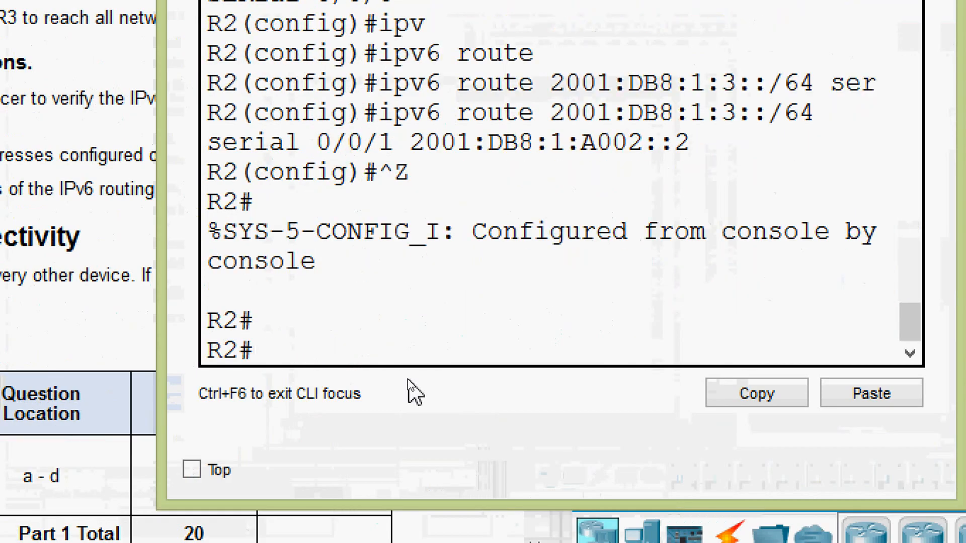
# List the IPv6 addresses configured on R2's interfaces with show ipv6 interface brief
pyautogui.write('sh')
pyautogui.press('Tab')
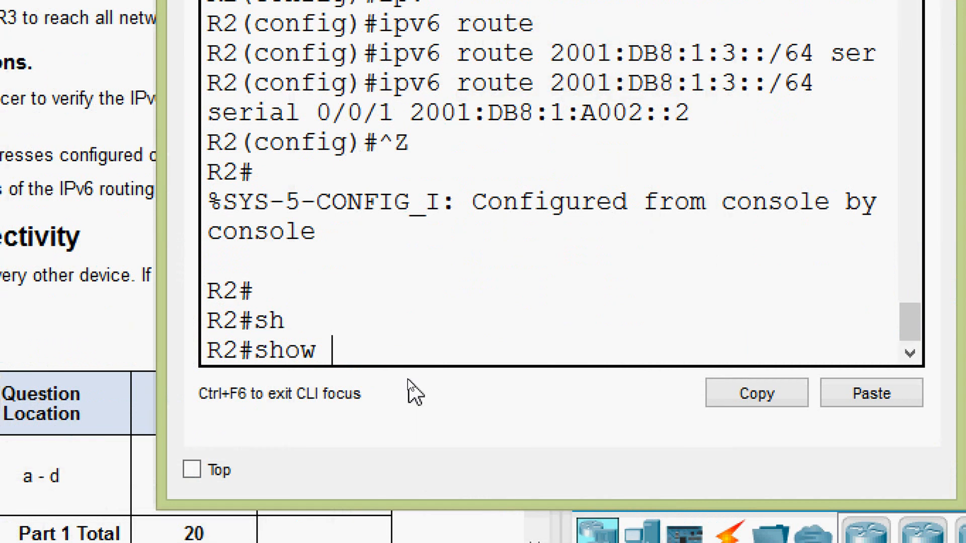
pyautogui.write('ipv')
pyautogui.press('Tab')
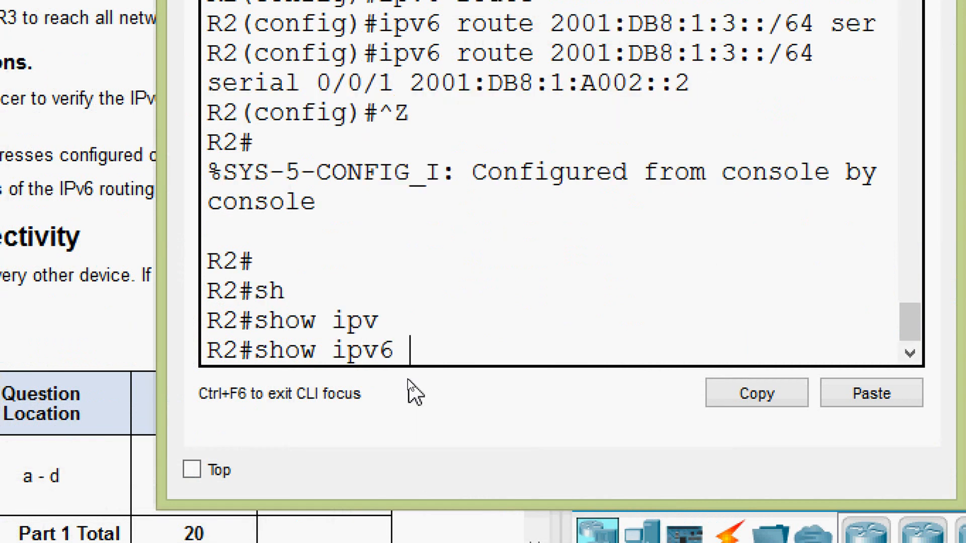
pyautogui.write('inter')
pyautogui.press('Tab')
pyautogui.write('b')
pyautogui.press('Tab')
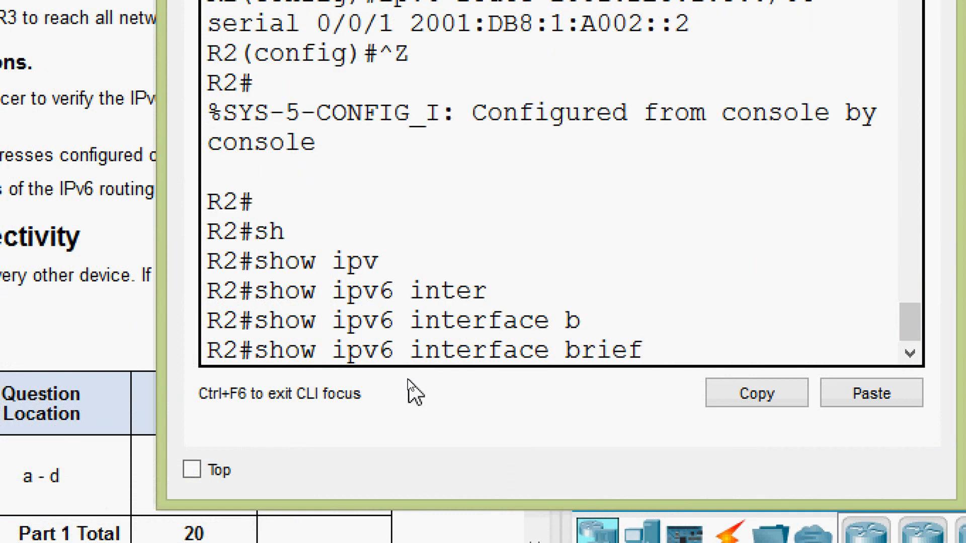
pyautogui.press('Return')
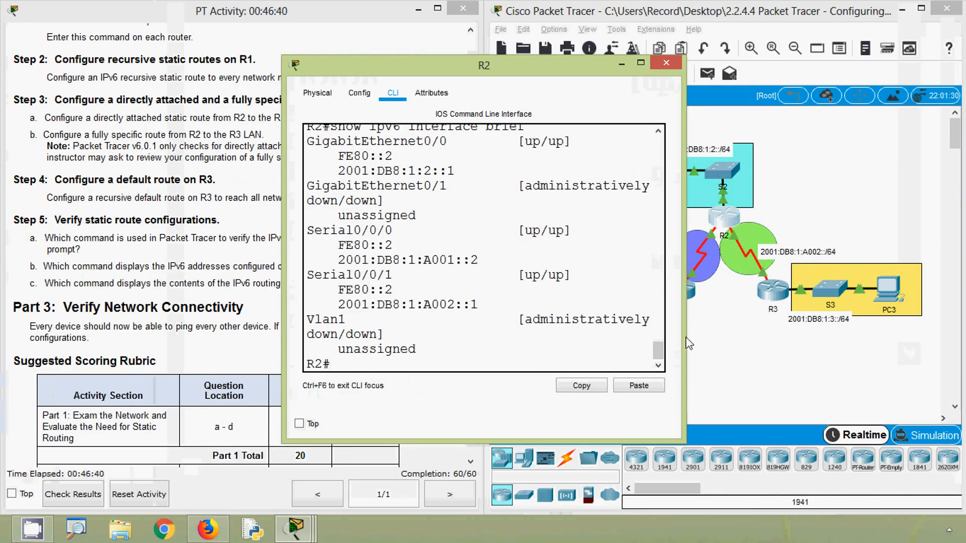
# Widen R2's window and examine the IPv6 addresses and up/down status listed for its interfaces, starting with GigabitEthernet0/0
pyautogui.moveTo(688, 343); pyautogui.dragTo(862, 344)
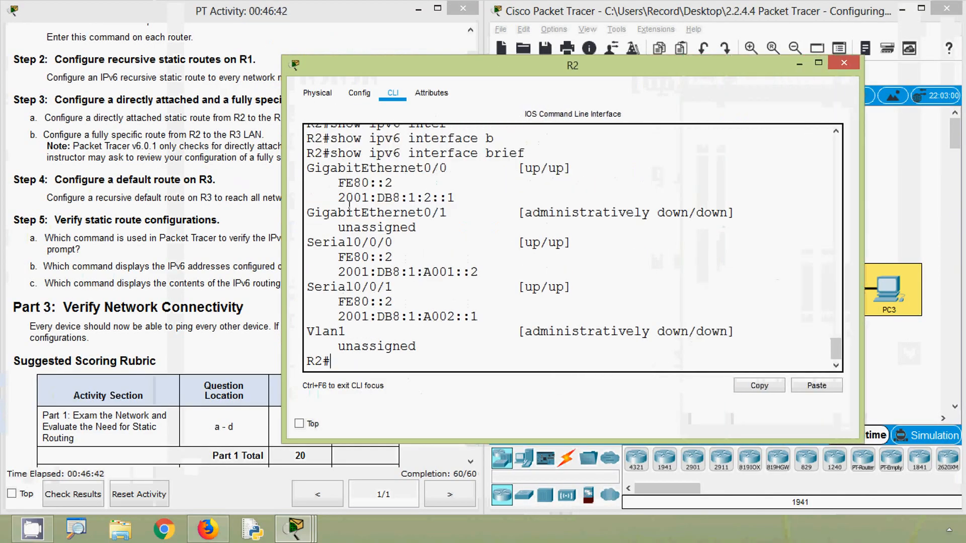
pyautogui.moveTo(314, 168); pyautogui.dragTo(463, 170)
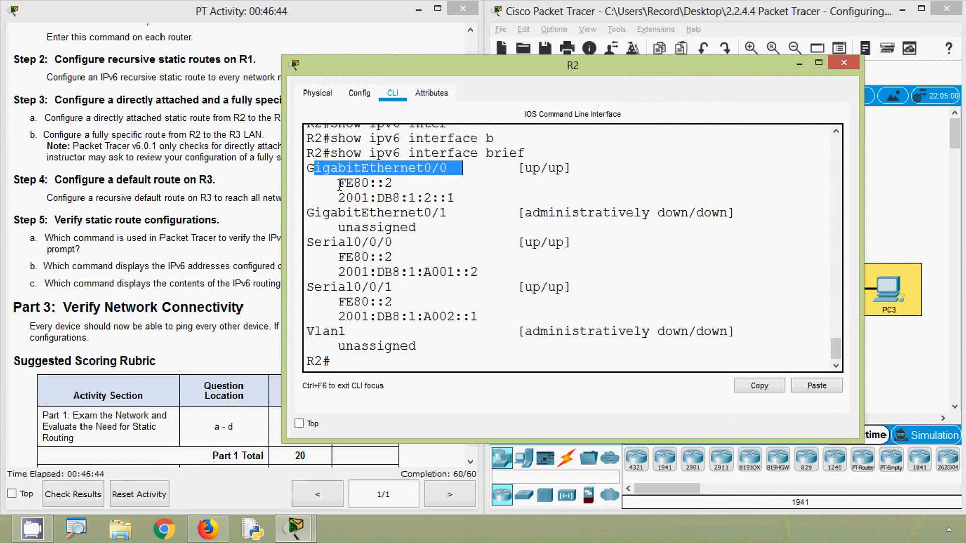
pyautogui.moveTo(340, 185); pyautogui.dragTo(400, 186)
pyautogui.moveTo(340, 197); pyautogui.dragTo(469, 206)
pyautogui.click(531, 191)
pyautogui.moveTo(520, 168); pyautogui.dragTo(573, 170)
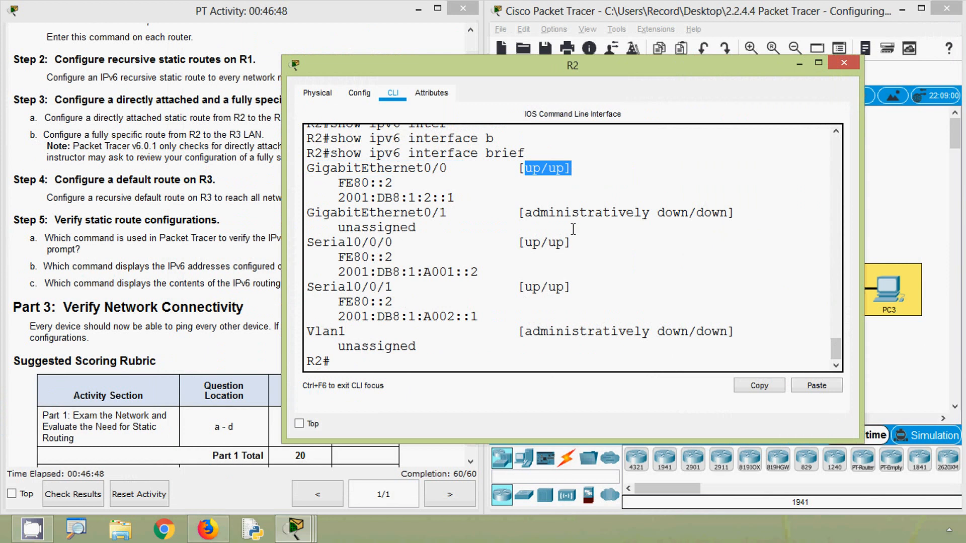
pyautogui.click(564, 244)
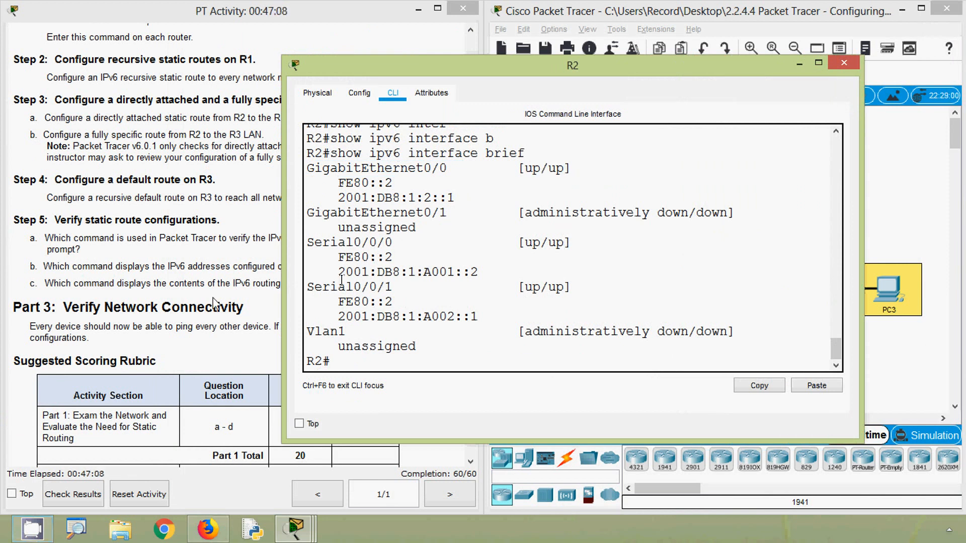
pyautogui.click(200, 303)
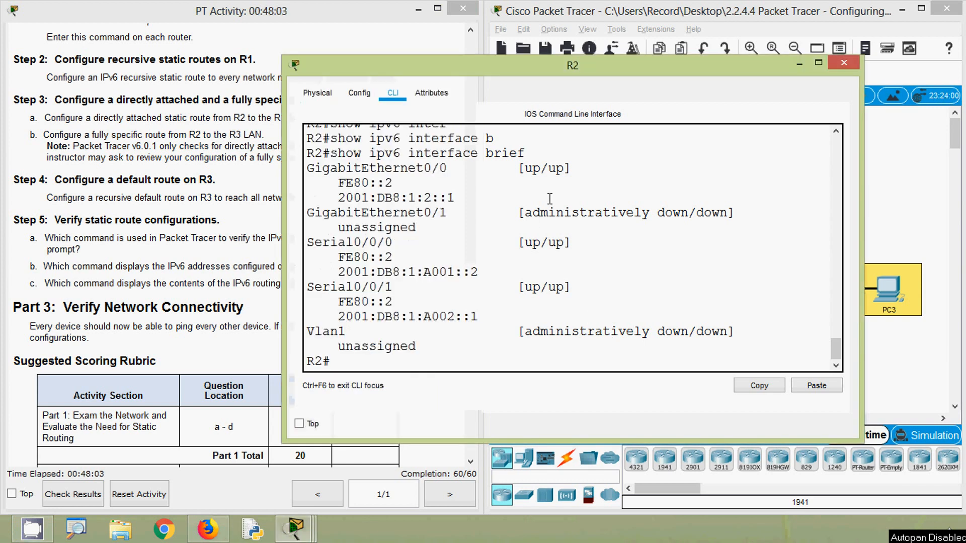
# Display R2's IPv6 routing table with show ipv6 route
pyautogui.click(364, 361)
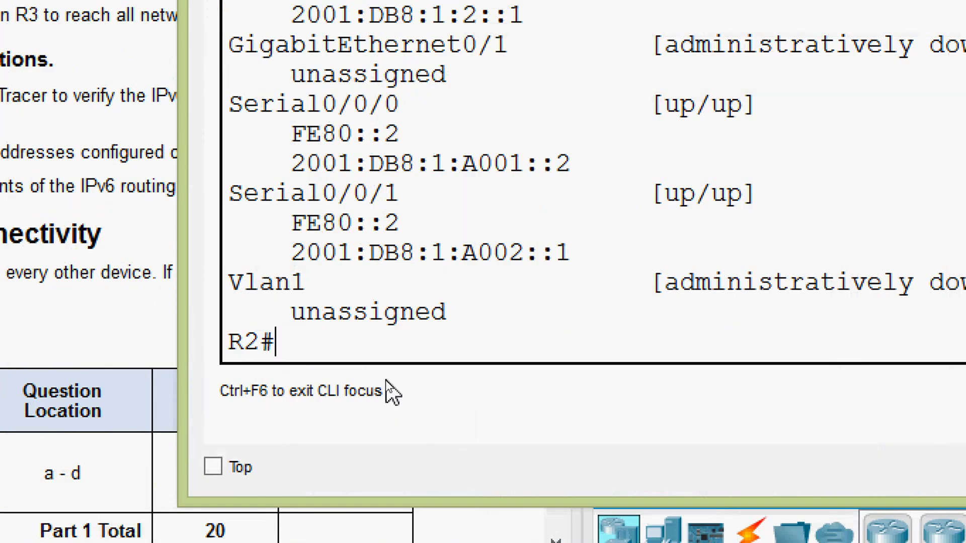
pyautogui.write('sho')
pyautogui.press('Tab')
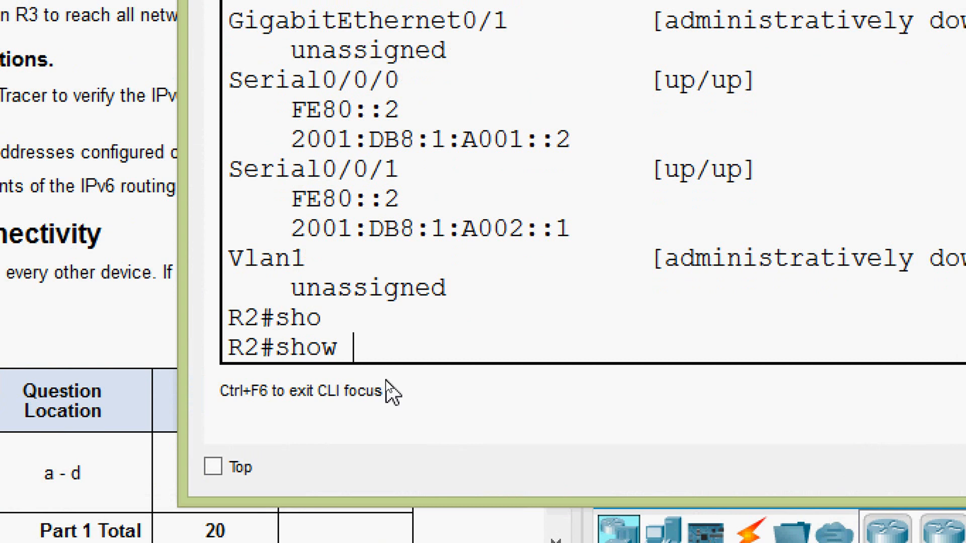
pyautogui.write('ipv')
pyautogui.press('Tab')
pyautogui.write('route')
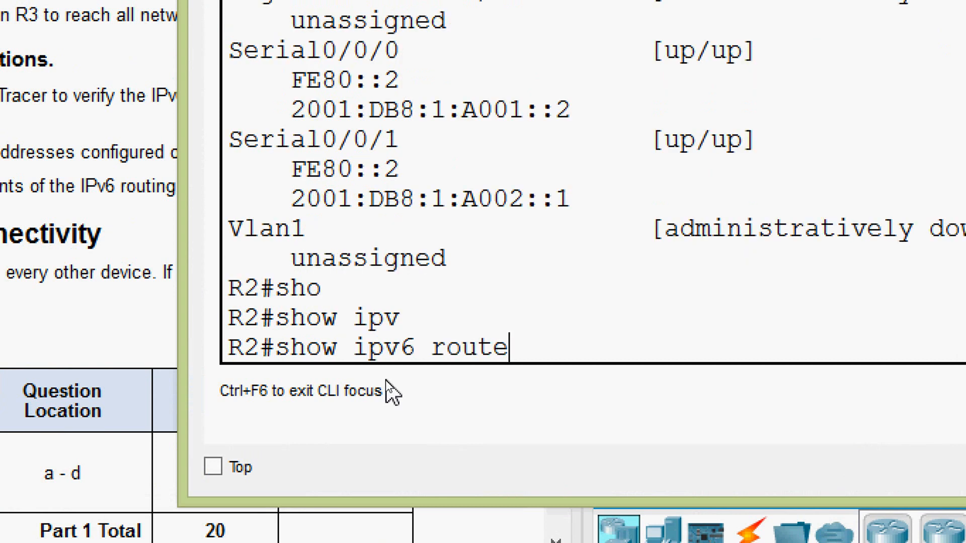
pyautogui.press('Tab')
pyautogui.press('Return')
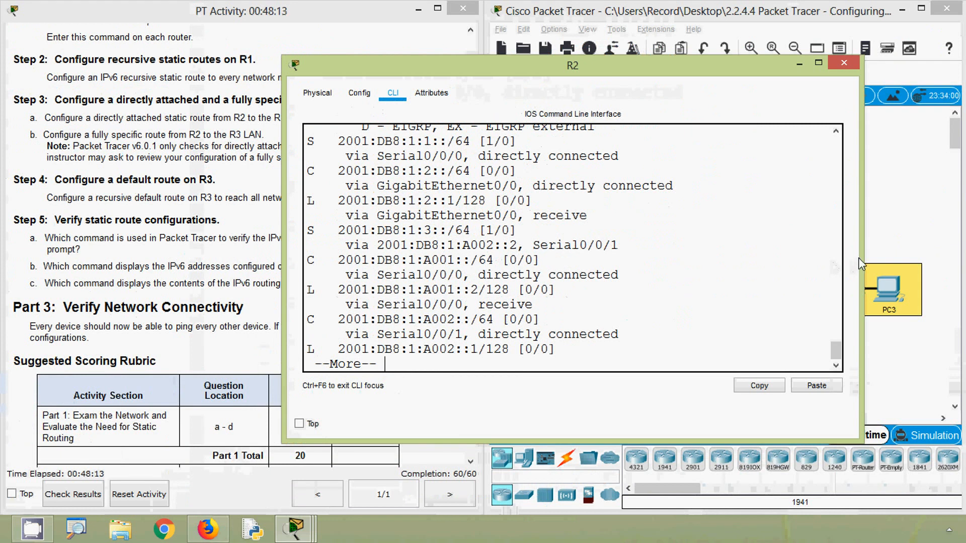
# Enlarge R2's window, page through to the end of its IPv6 routing table to review the routes, and close the window
pyautogui.moveTo(859, 264); pyautogui.dragTo(944, 265)
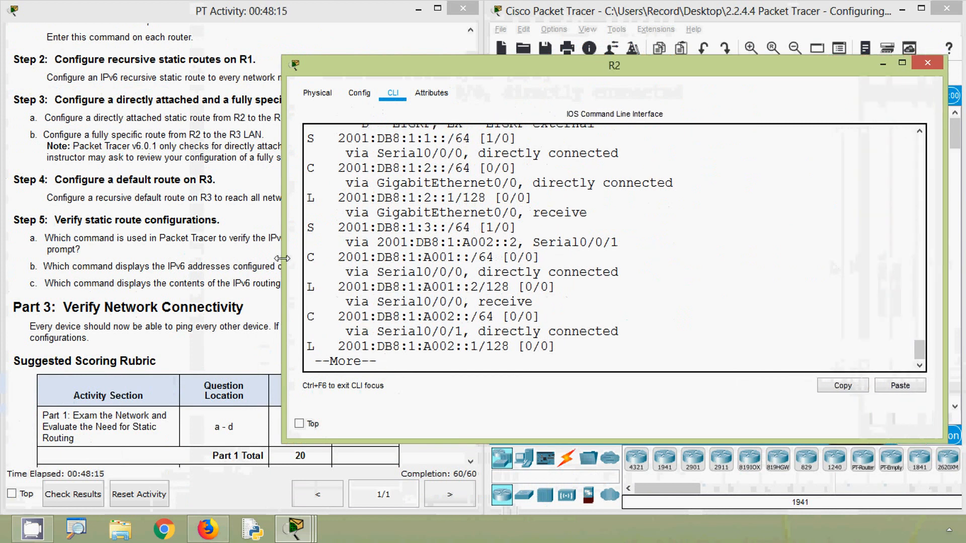
pyautogui.moveTo(282, 258); pyautogui.dragTo(176, 274)
pyautogui.moveTo(508, 55); pyautogui.dragTo(508, 1)
pyautogui.press('space')
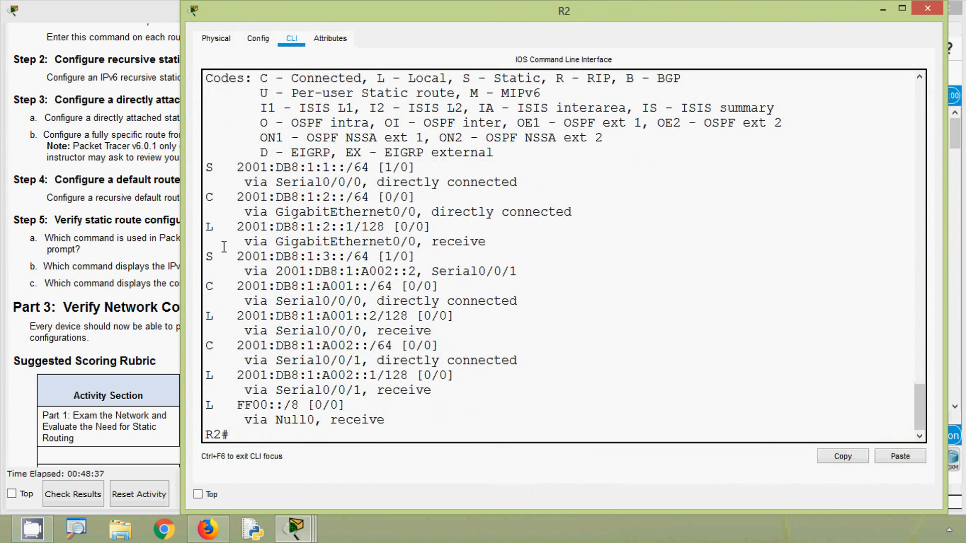
pyautogui.click(934, 8)
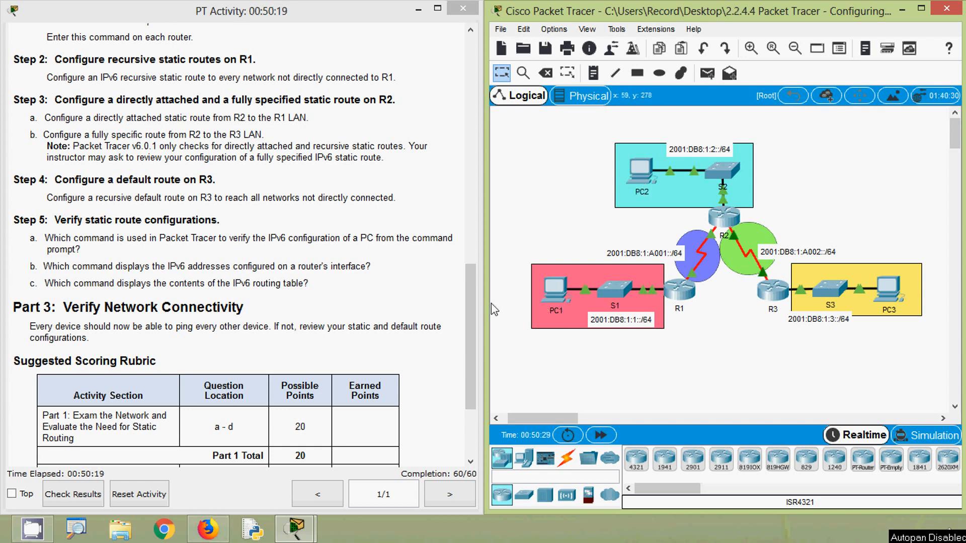
# Ping PC2 from PC1's command prompt using its address 2001:DB8:1:2::F, copied from the IPv6 addressing table without the prefix length
pyautogui.moveTo(475, 317); pyautogui.dragTo(456, 89)
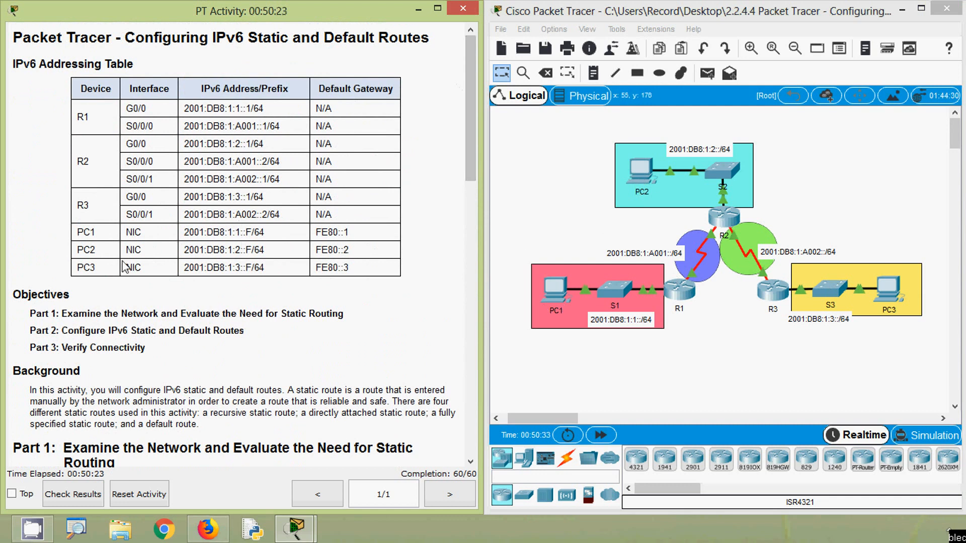
pyautogui.moveTo(184, 250); pyautogui.dragTo(251, 251)
pyautogui.hotkey('ctrl', 'c')
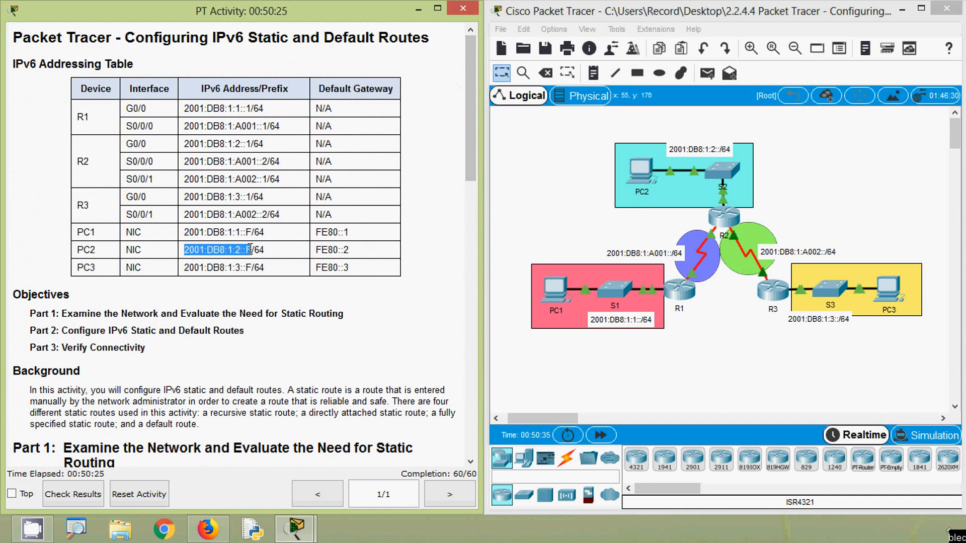
pyautogui.click(559, 297)
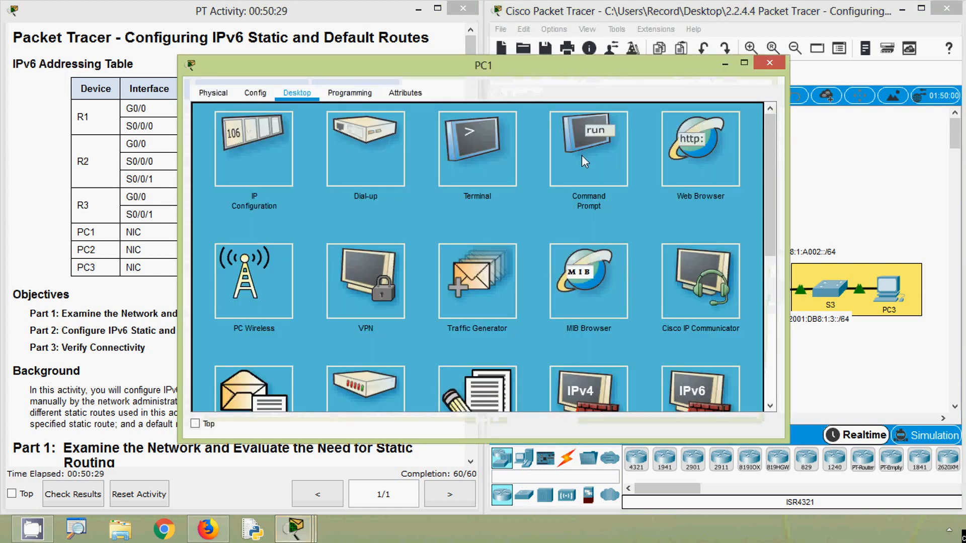
pyautogui.click(582, 151)
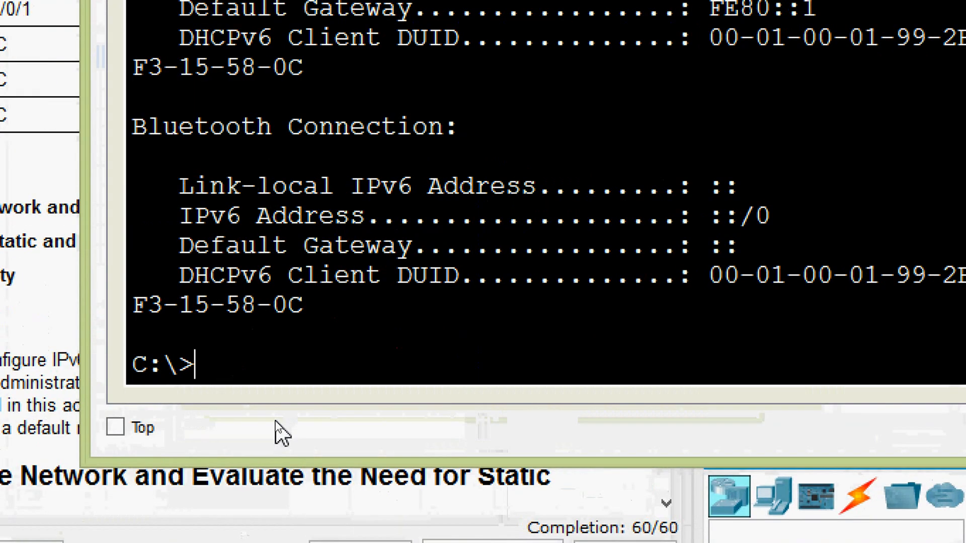
pyautogui.write('ping')
pyautogui.rightClick(295, 366)
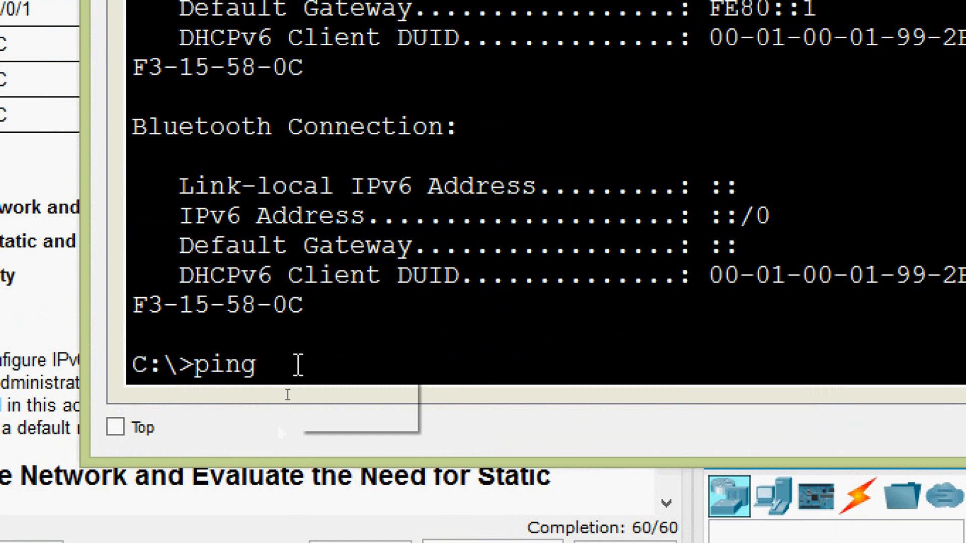
pyautogui.click(324, 412)
pyautogui.press('Return')
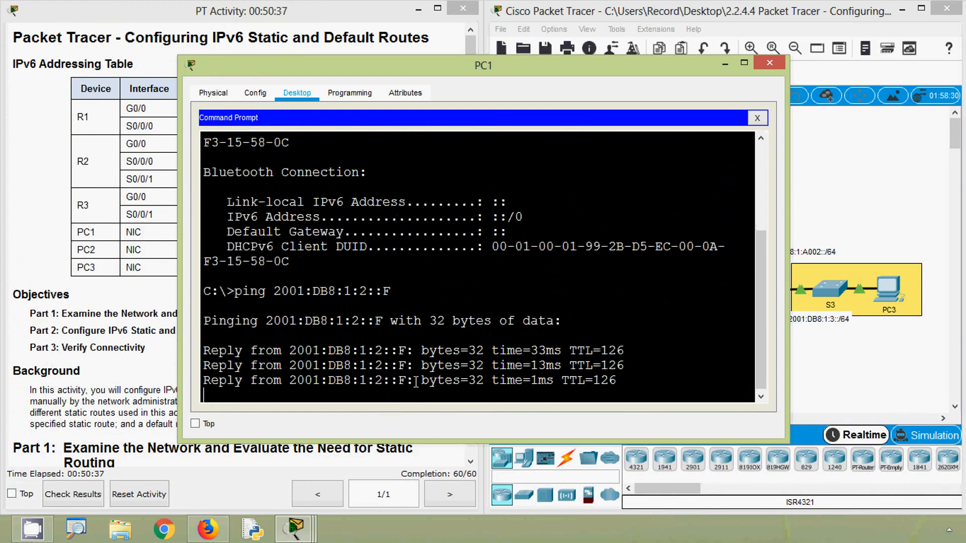
# Ping PC3 from PC1 using its address 2001:DB8:1:3::F, copied from the IPv6 addressing table without the prefix length, and close PC1's window
pyautogui.click(110, 285)
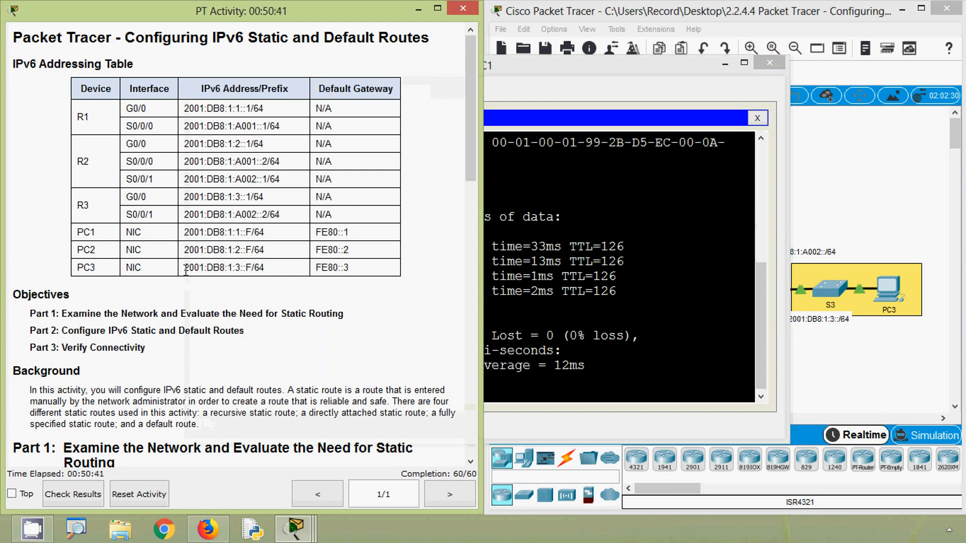
pyautogui.moveTo(186, 271); pyautogui.dragTo(244, 265)
pyautogui.hotkey('ctrl', 'c')
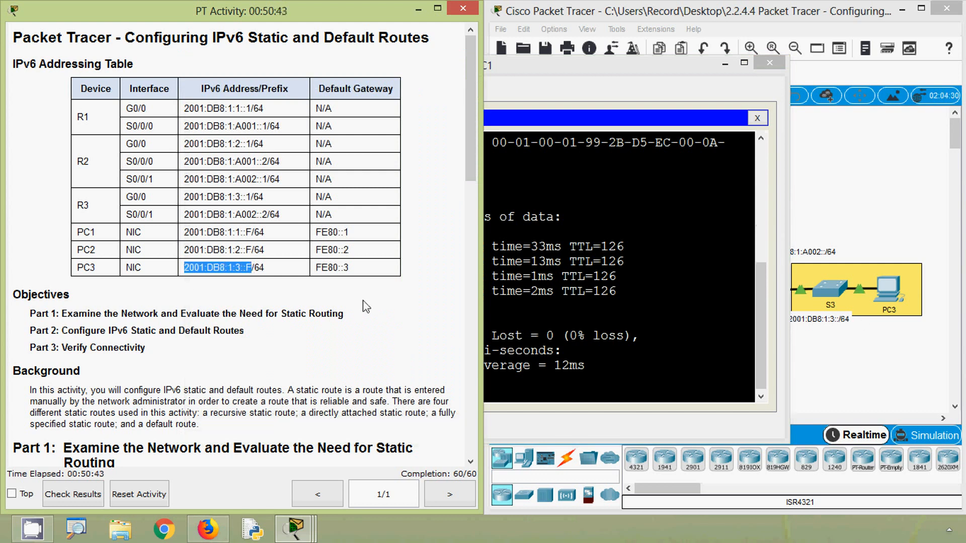
pyautogui.click(578, 366)
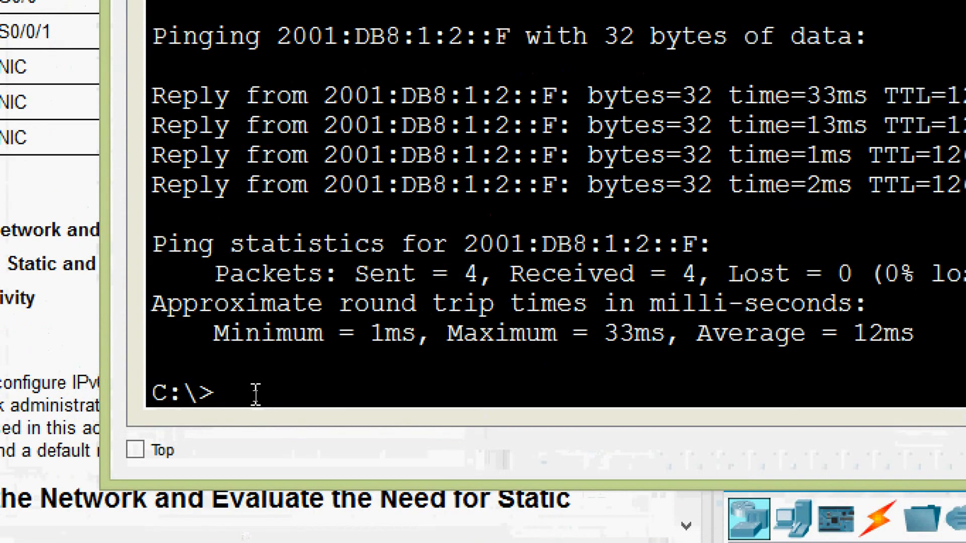
pyautogui.click(255, 395)
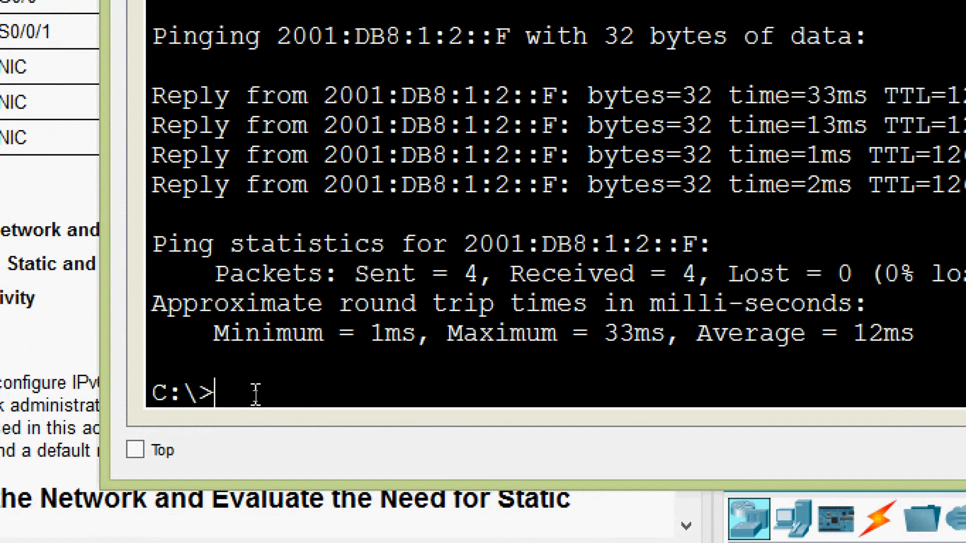
pyautogui.write('ping')
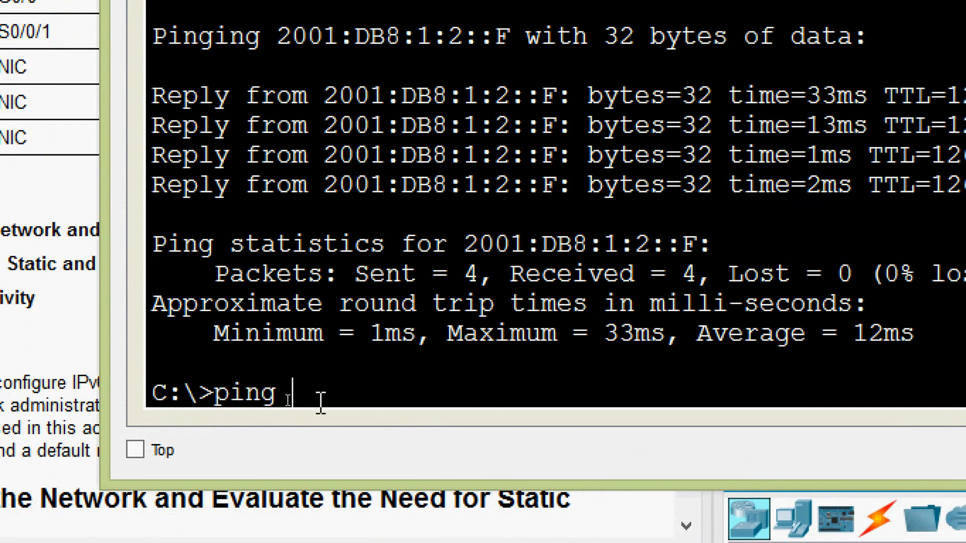
pyautogui.rightClick(318, 395)
pyautogui.click(360, 442)
pyautogui.press('Return')
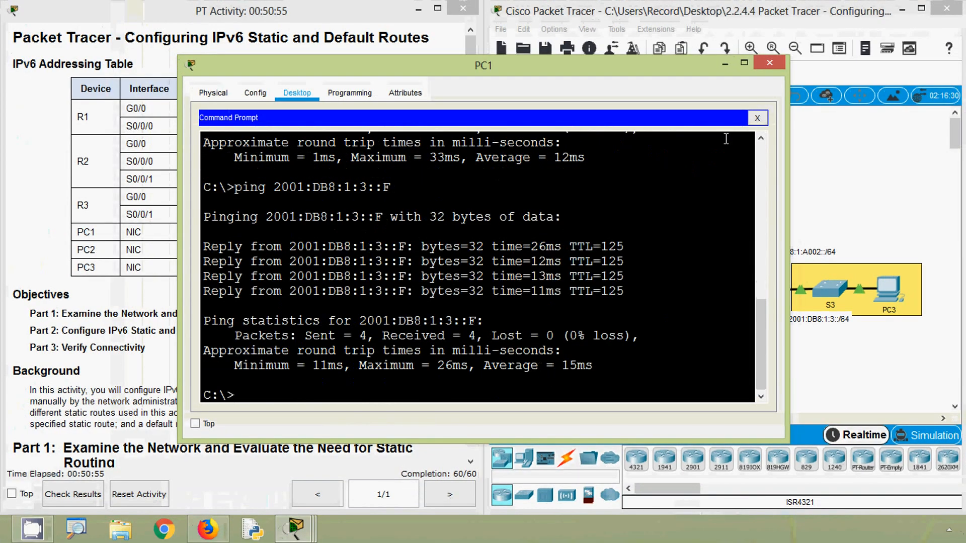
pyautogui.click(769, 62)
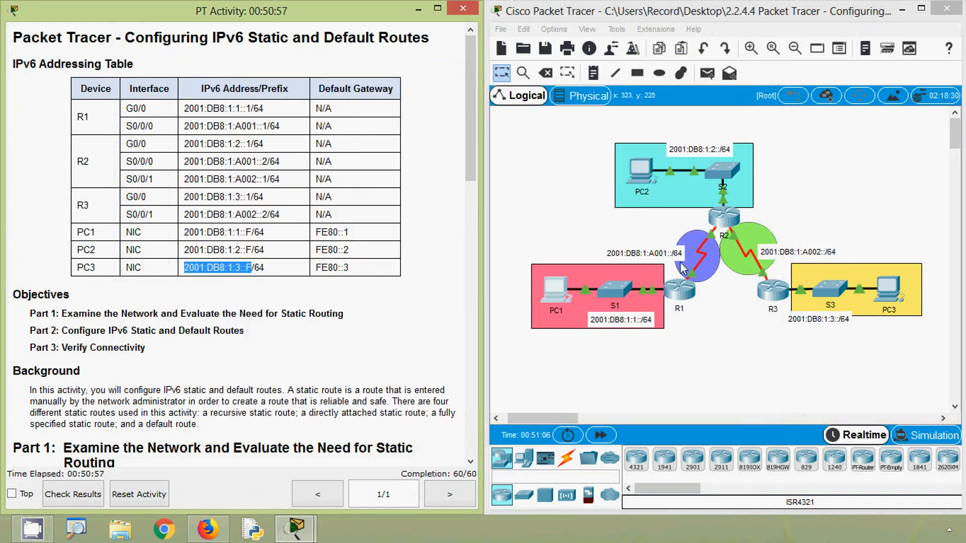